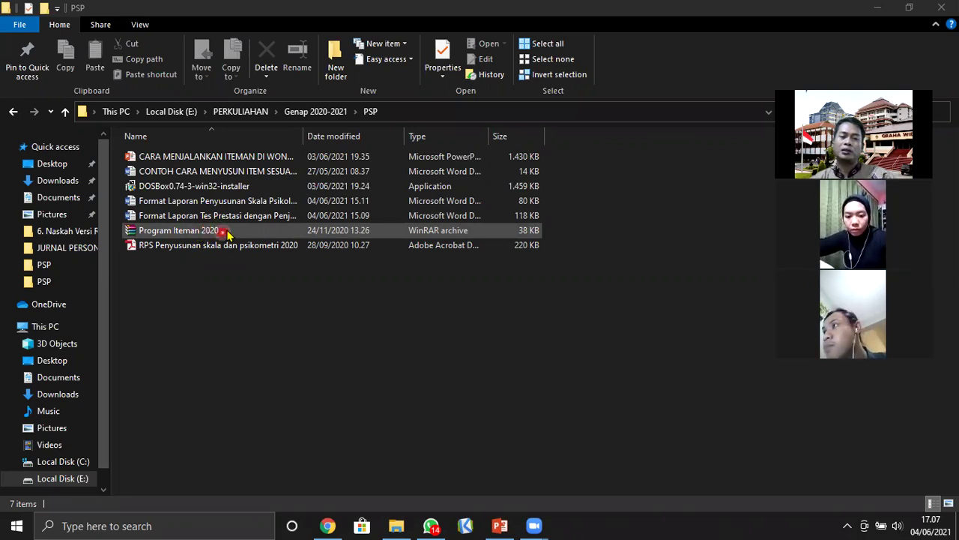
Extract the Program Iteman 2020 archive into its own folder of the same name.
click(222, 217)
click(215, 233)
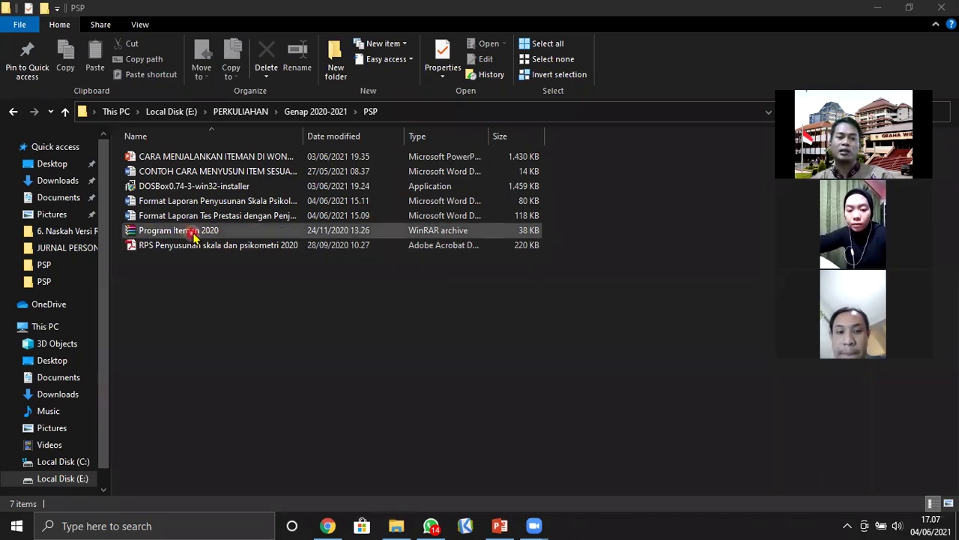
right_click(192, 235)
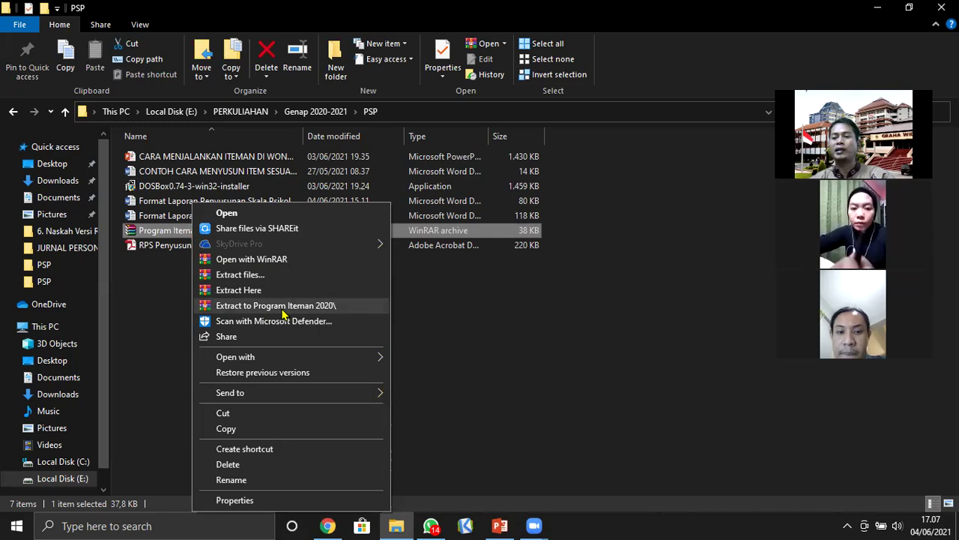
click(273, 309)
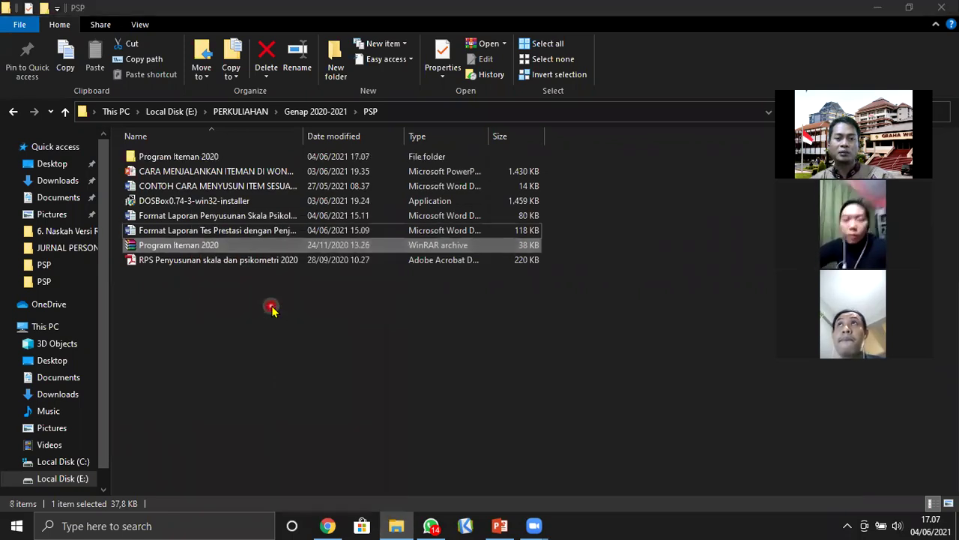
Open the extracted Program Iteman 2020 folder and the folder of the same name inside it.
click(180, 159)
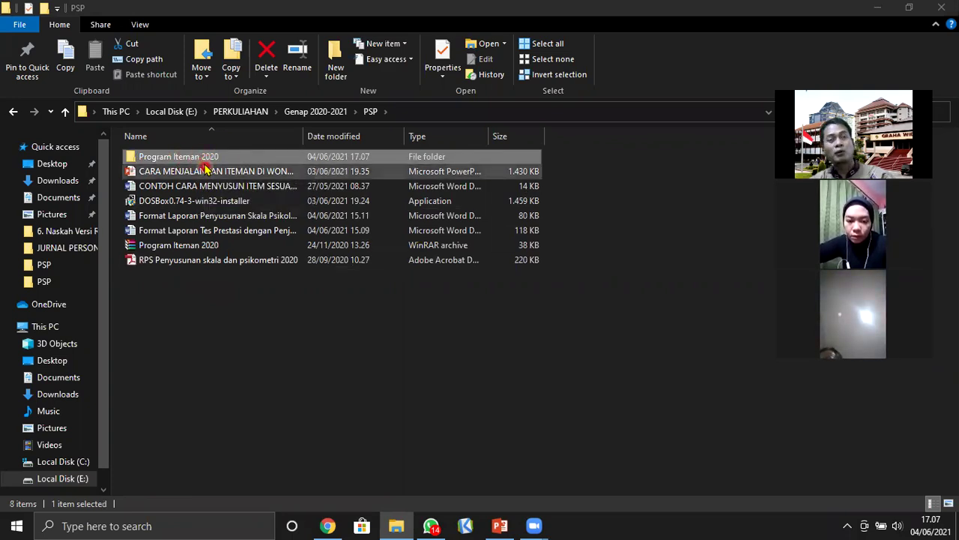
double_click(194, 159)
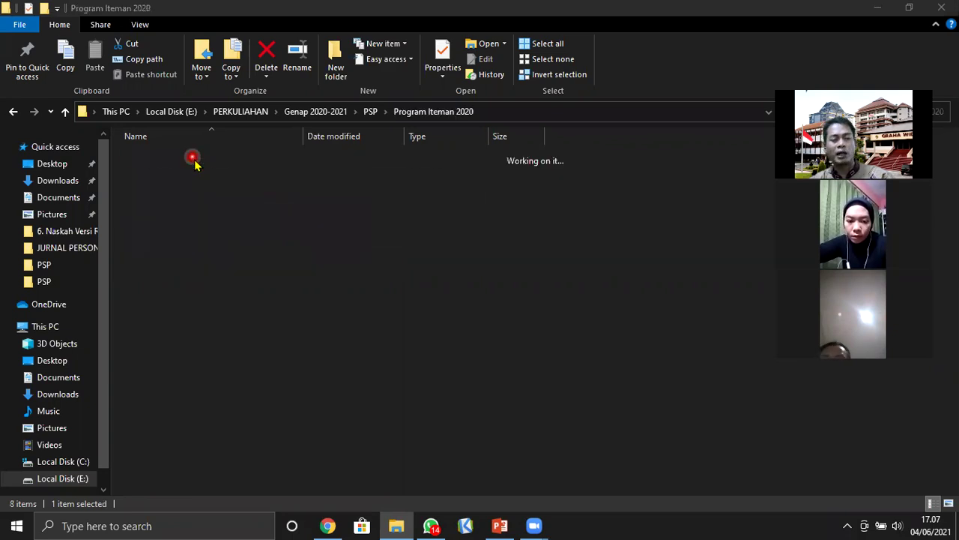
double_click(206, 164)
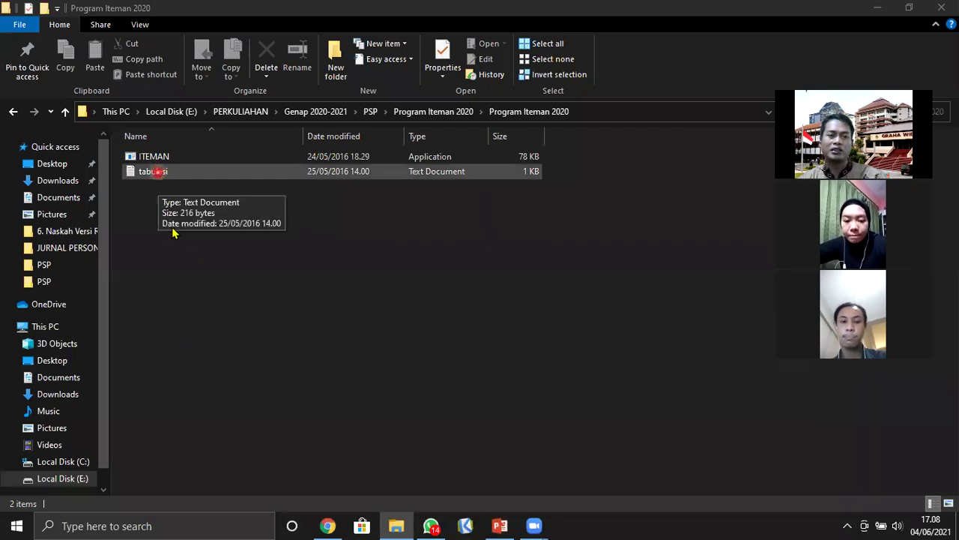
Open the tabulasi text file and enlarge its window to fill the screen.
double_click(162, 171)
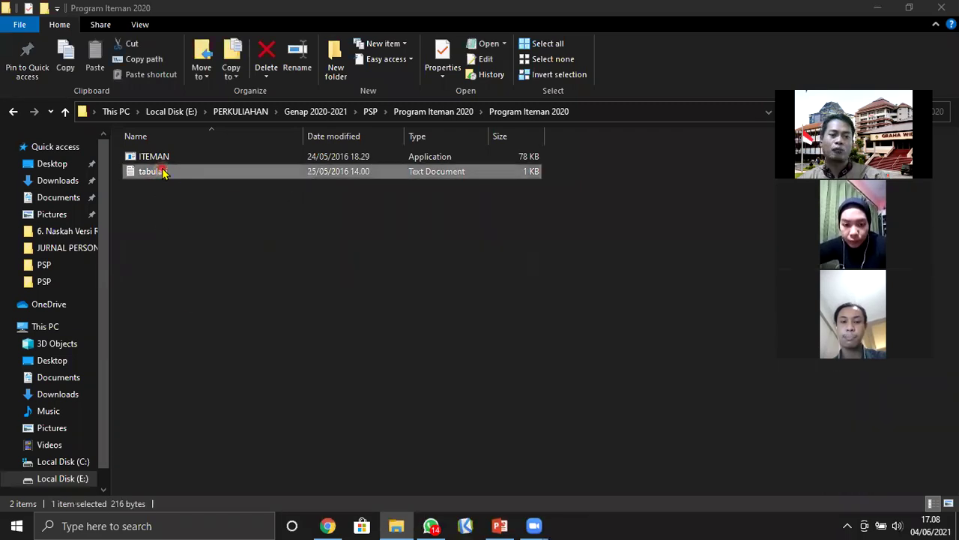
click(599, 131)
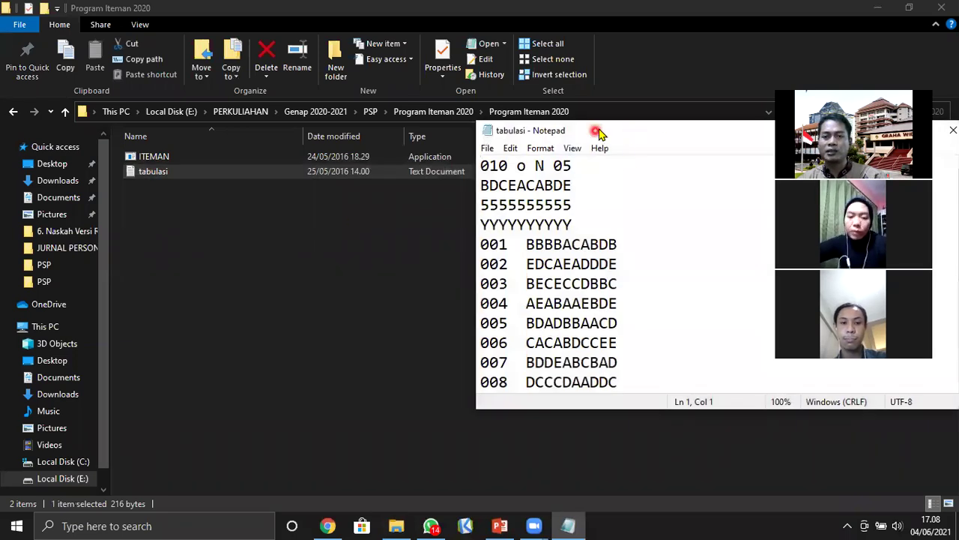
drag(598, 132, 368, 134)
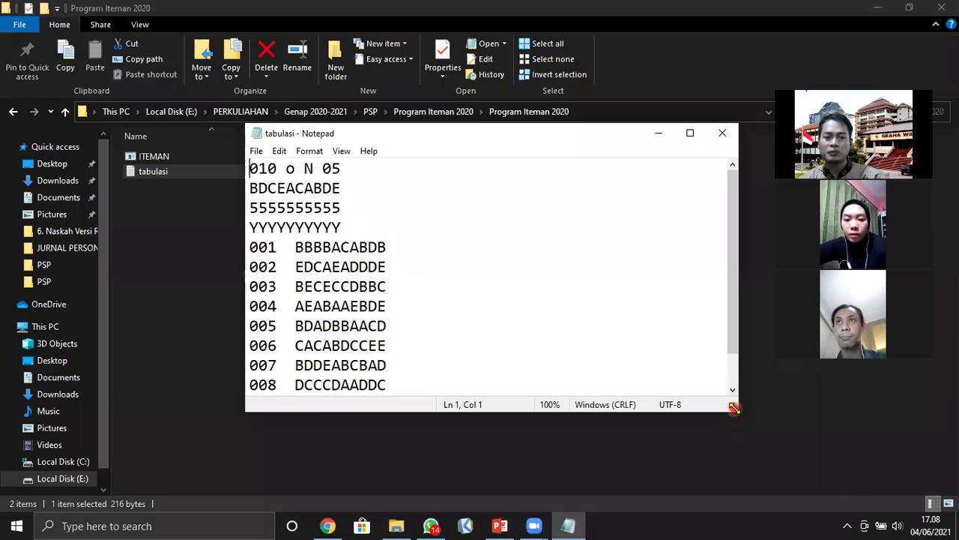
drag(735, 407, 760, 490)
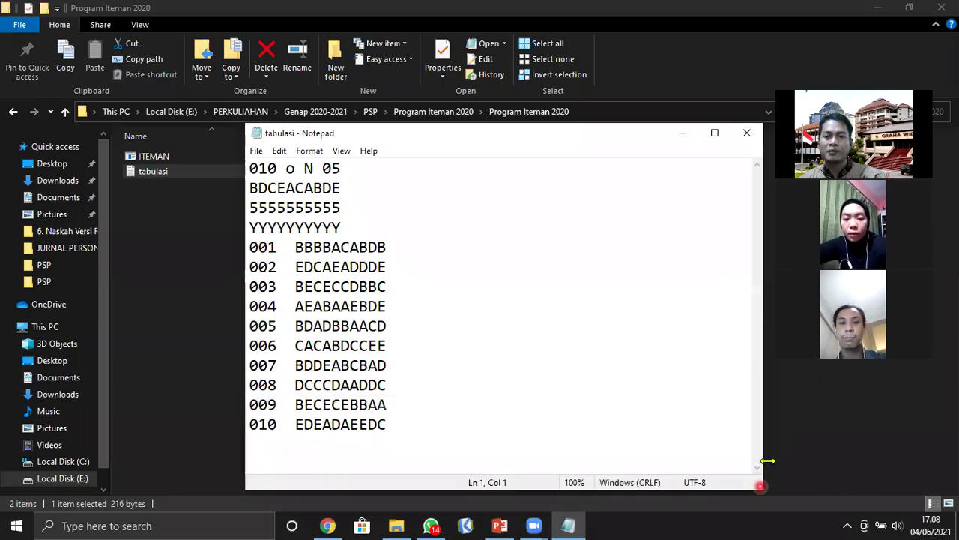
click(721, 133)
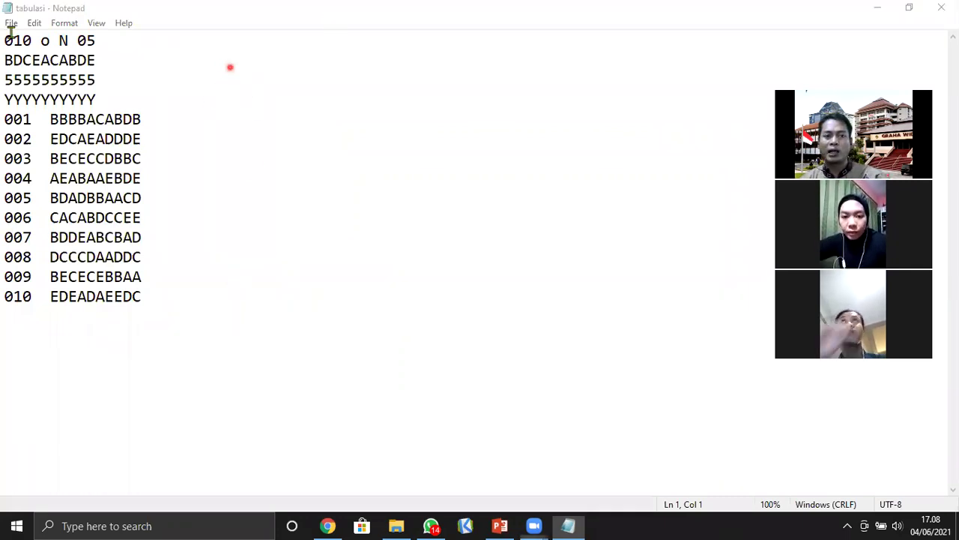
Return to the folder and make a copy of the tabulasi text file in it.
click(396, 525)
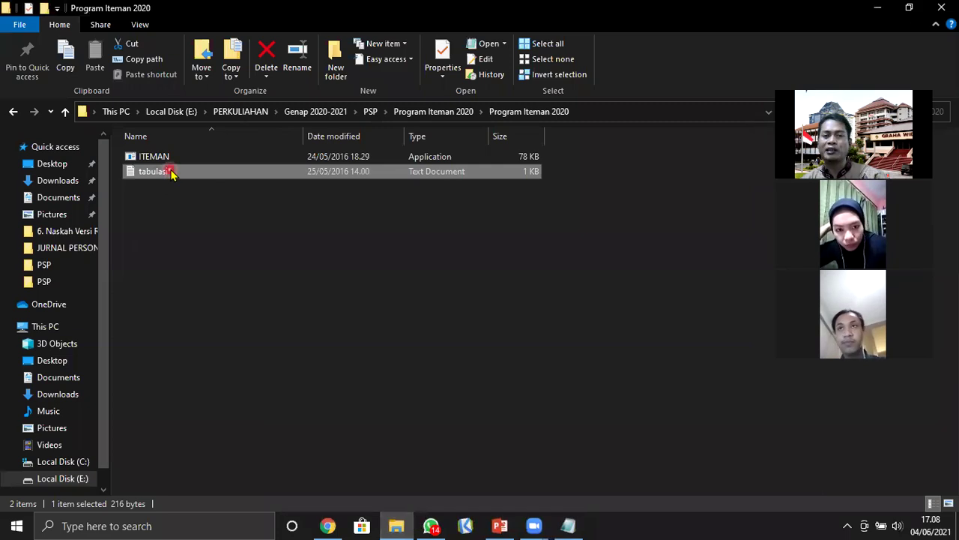
double_click(162, 173)
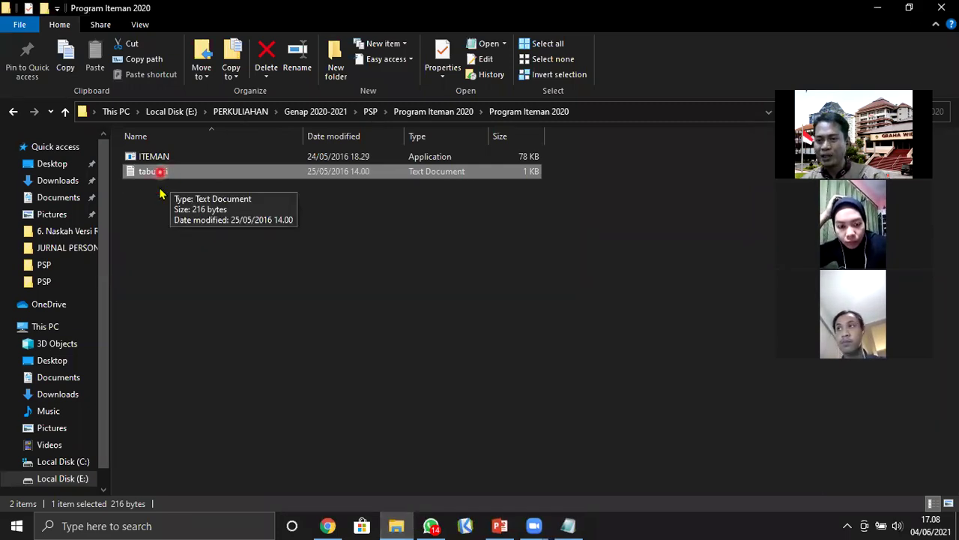
double_click(161, 174)
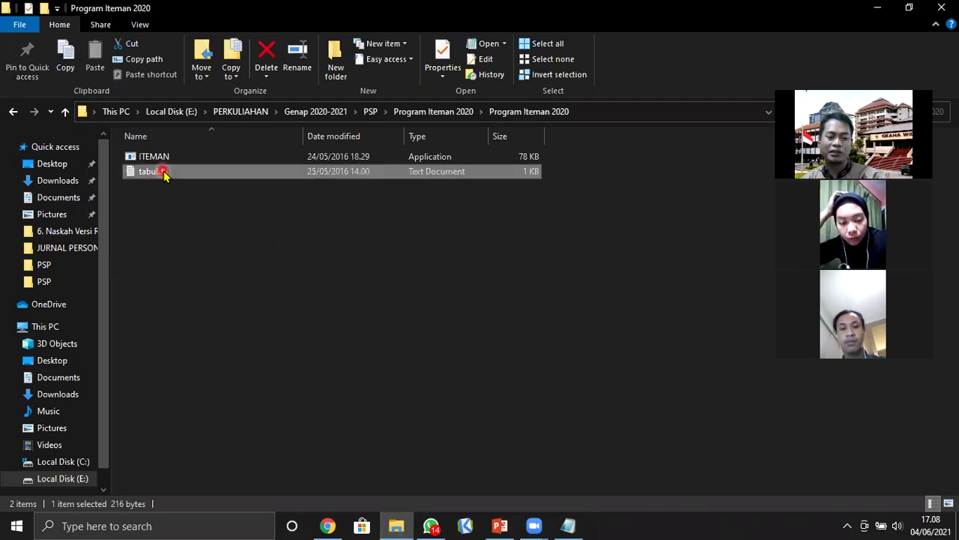
key(ctrl+c)
click(186, 266)
key(ctrl+v)
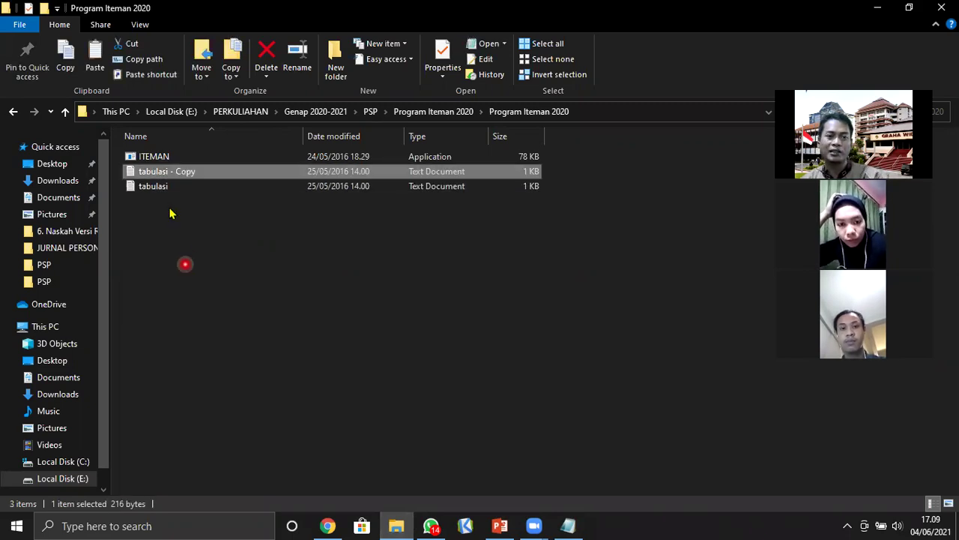
Rename the copied tabulasi text file as tugas.
right_click(176, 171)
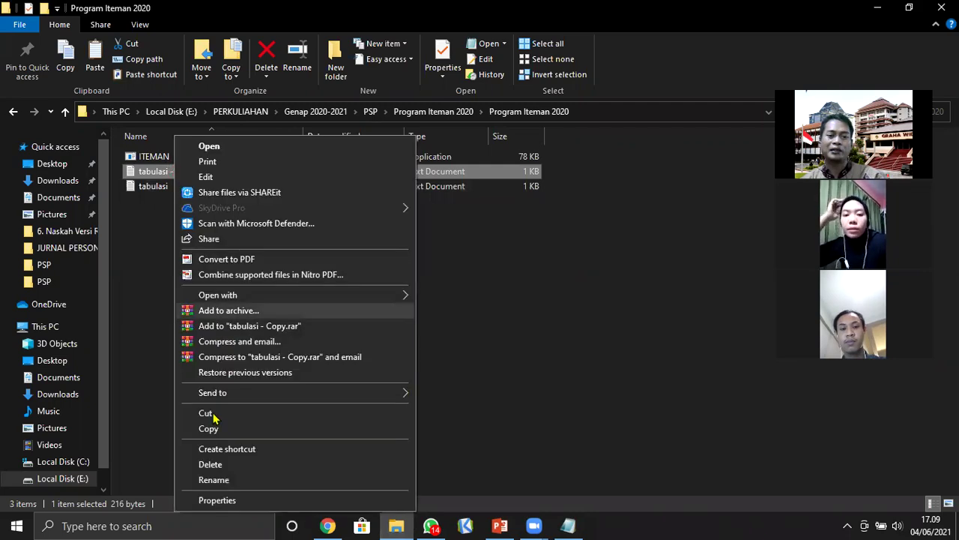
click(210, 480)
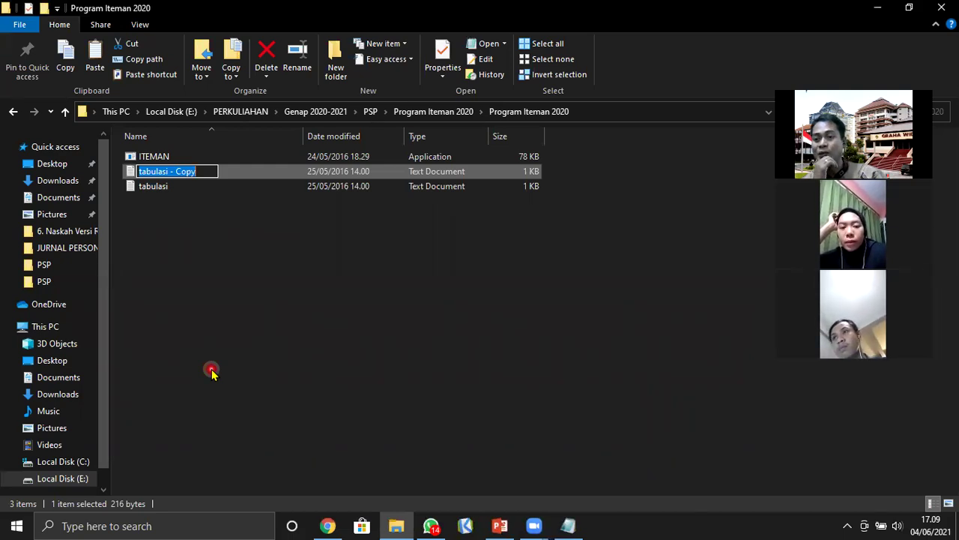
text(tugas)
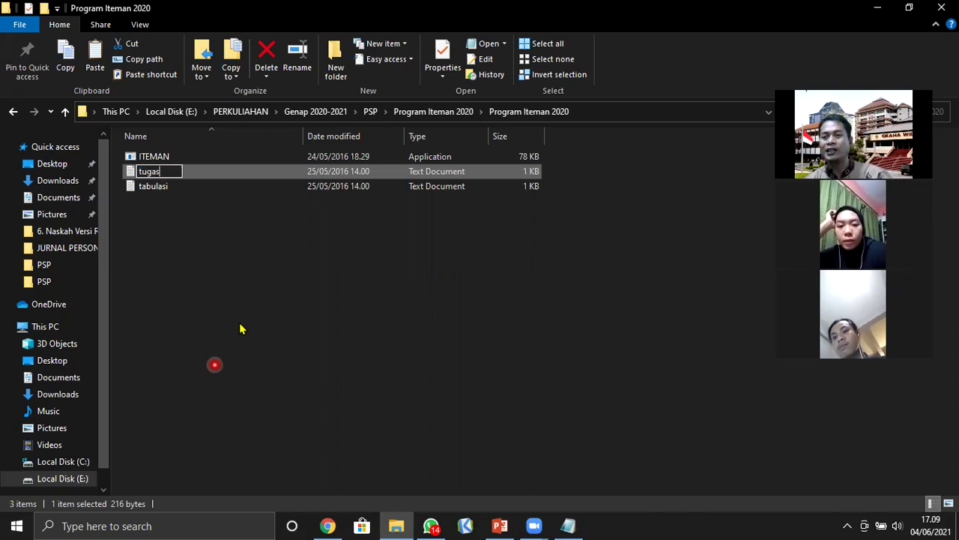
click(220, 228)
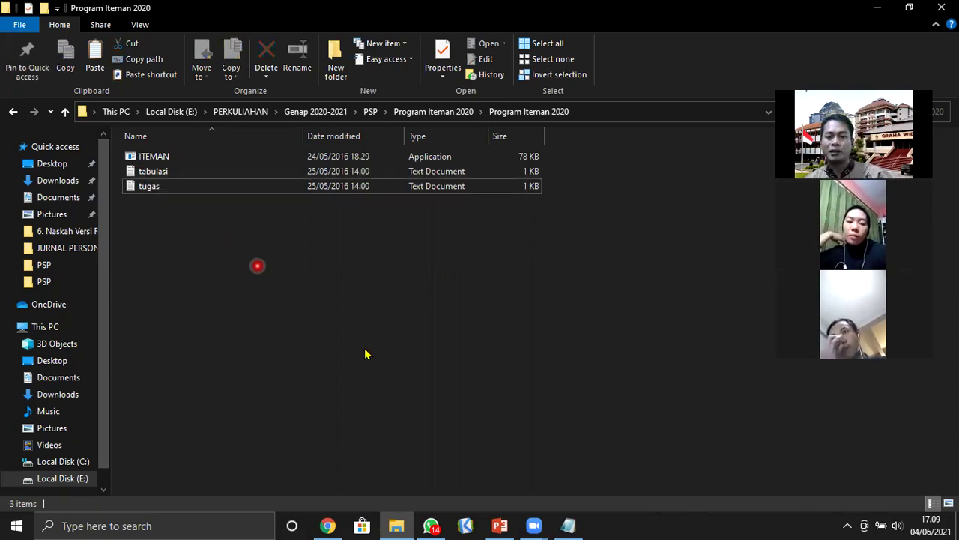
Return to the open tabulasi file and examine its whole layout and the three-digit number starting the first line.
click(567, 526)
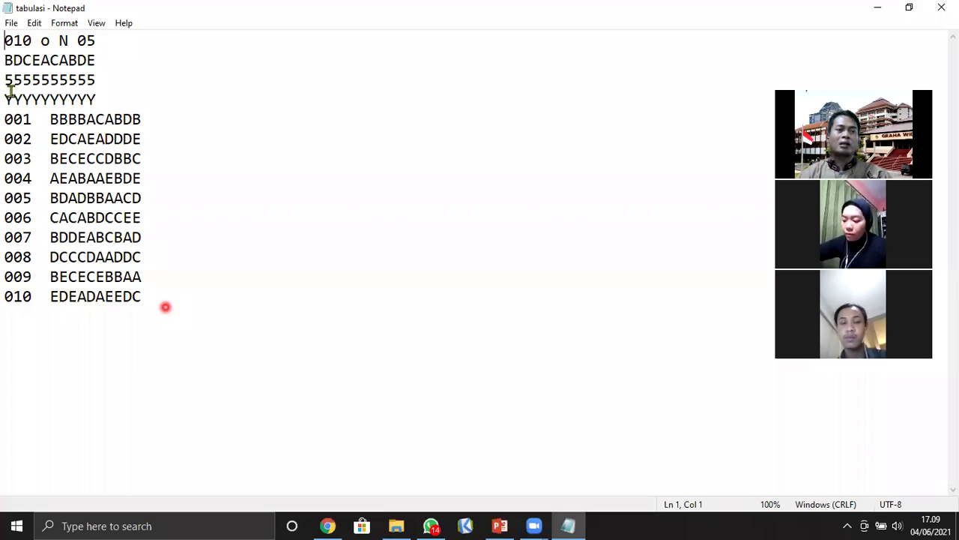
drag(6, 40, 141, 310)
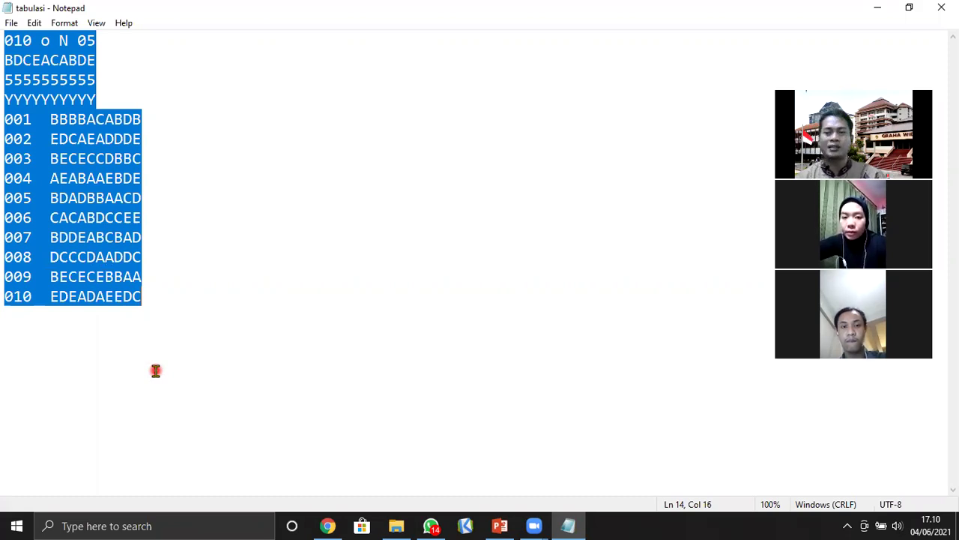
click(279, 219)
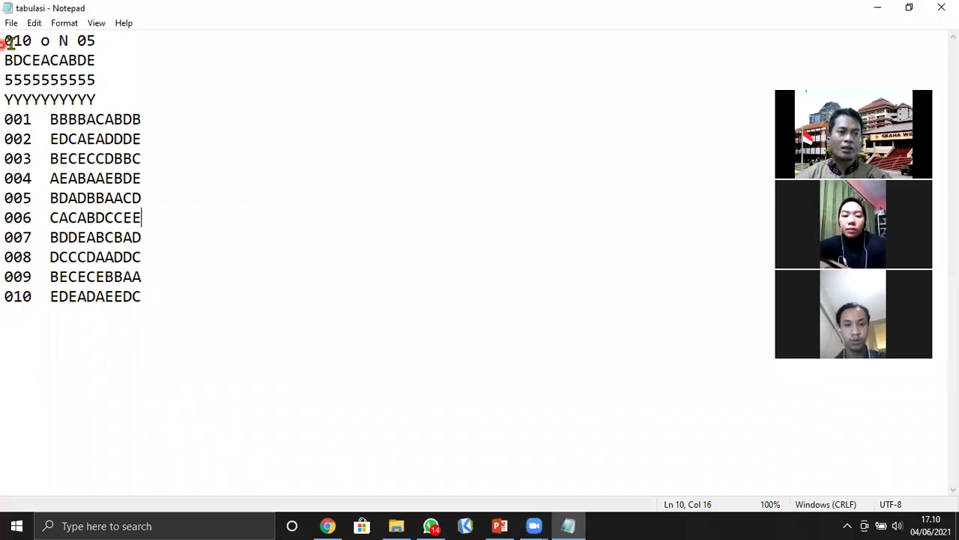
mouse_move(6, 41)
mouse_down()
mouse_move(39, 41)
mouse_move(8, 45)
mouse_up()
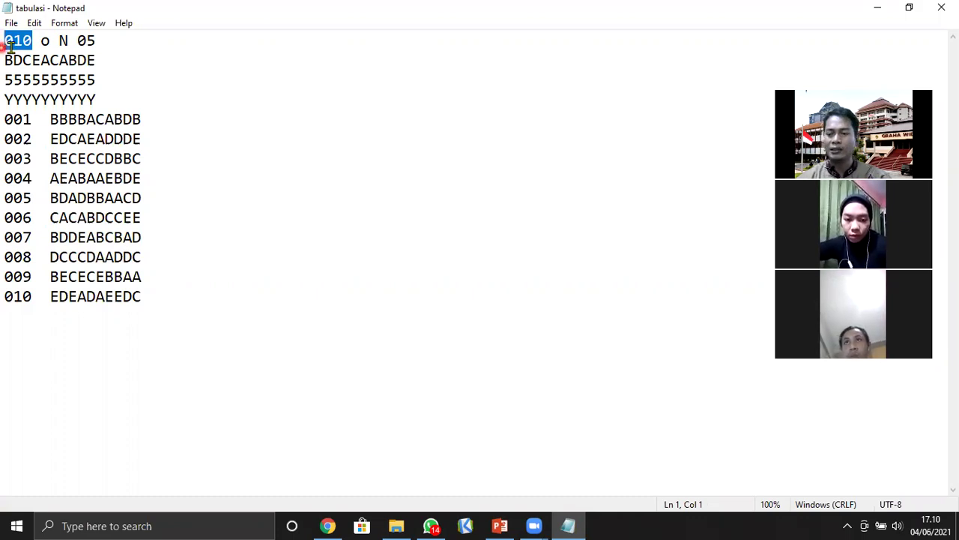
click(6, 41)
drag(6, 40, 27, 40)
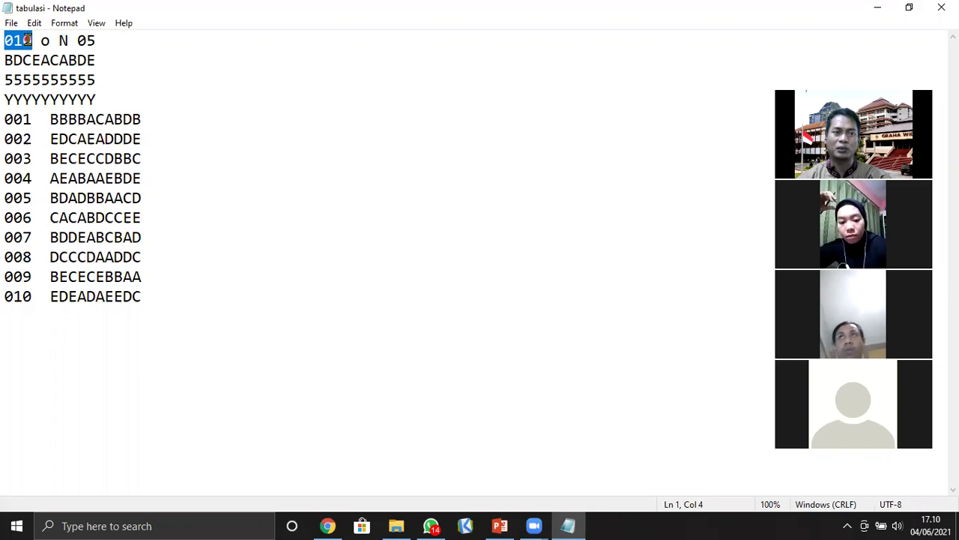
drag(28, 41, 24, 40)
click(33, 40)
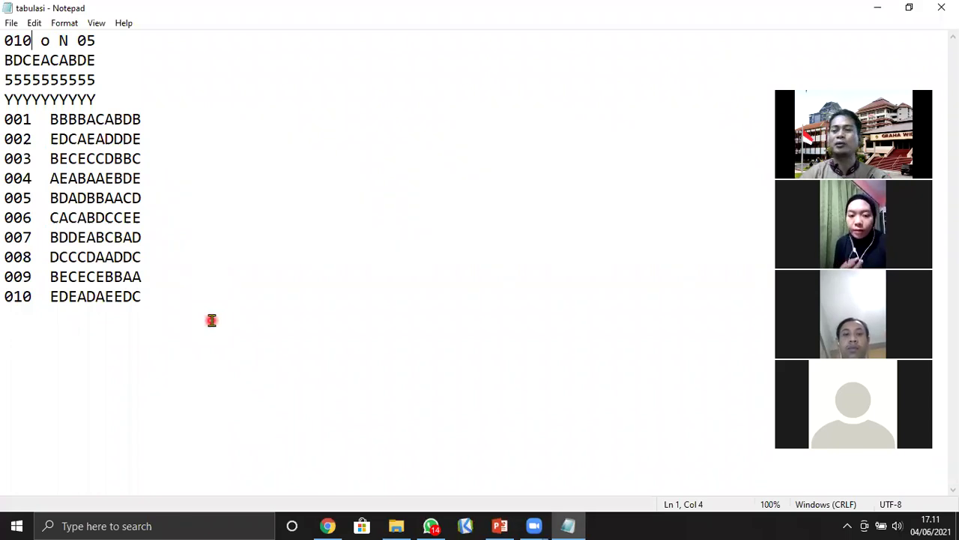
Change the three-digit number at the start of the first line to 036.
key(shift+Left)
key(shift+Left)
text(36)
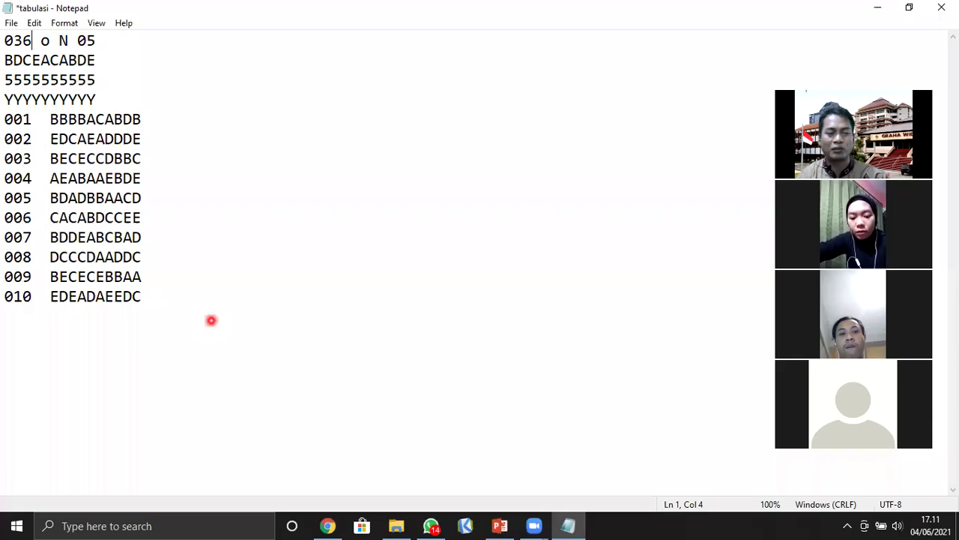
key(shift+Left)
key(shift+Left)
key(shift+Left)
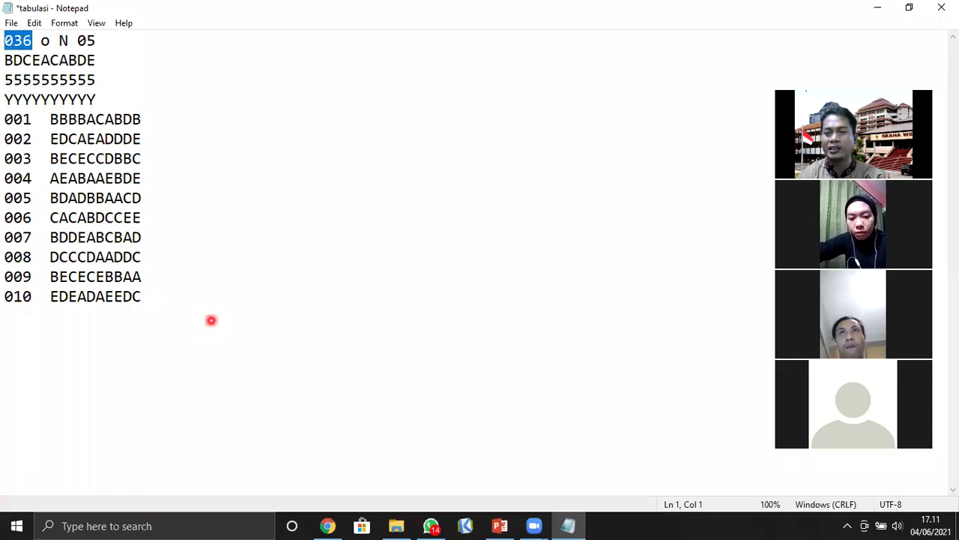
key(Right)
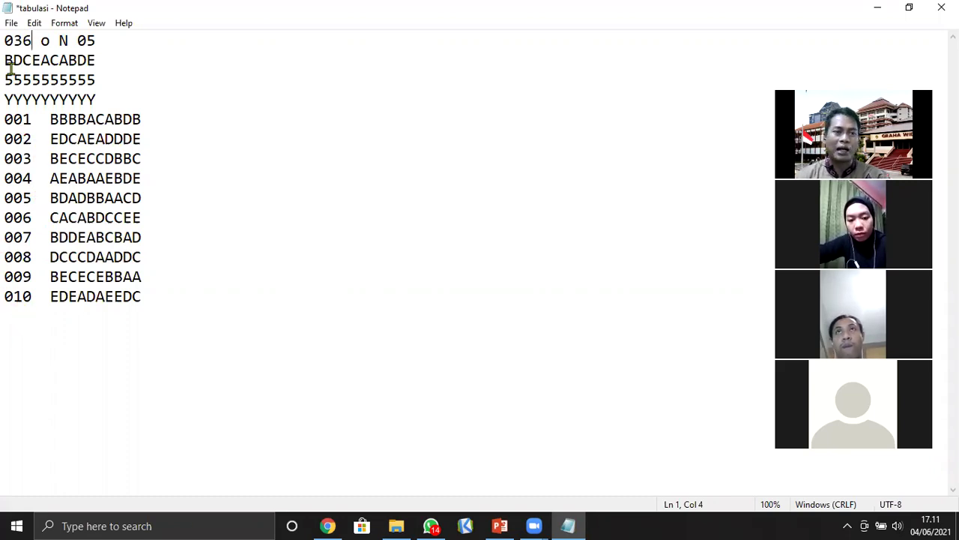
Set the three-digit number at the start of the first line back to 010.
key(shift+Left)
key(shift+Left)
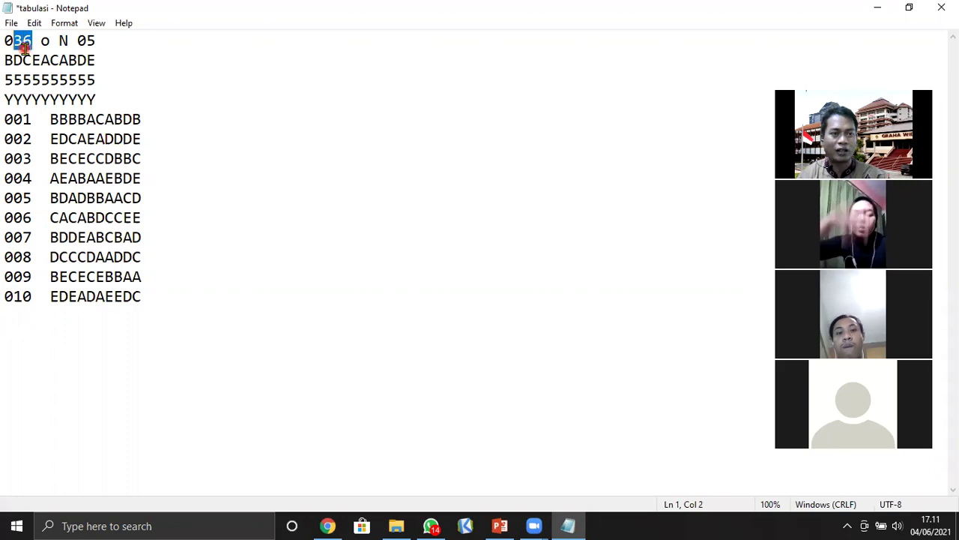
text(10)
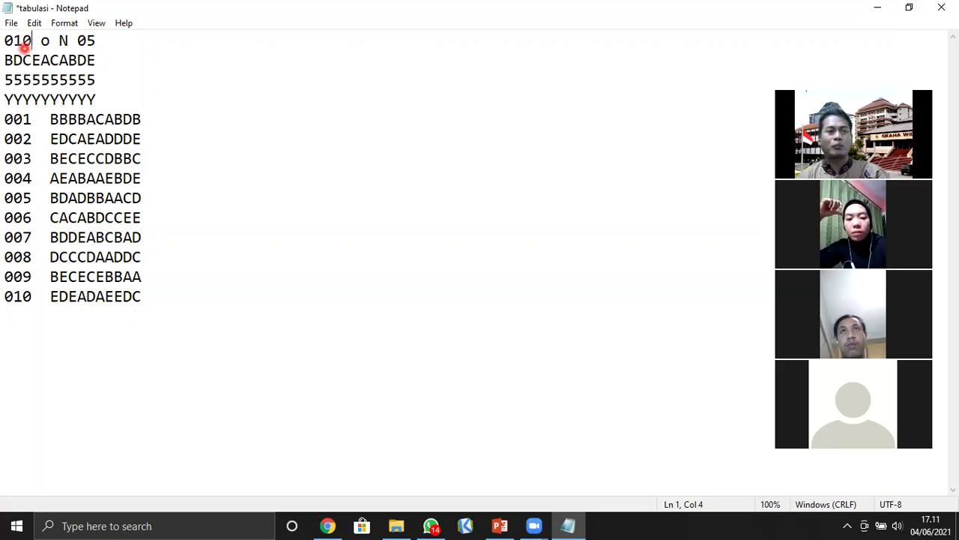
Try 040 and 100 as the three-digit number at the start of the first line.
key(shift+Left)
key(shift+Left)
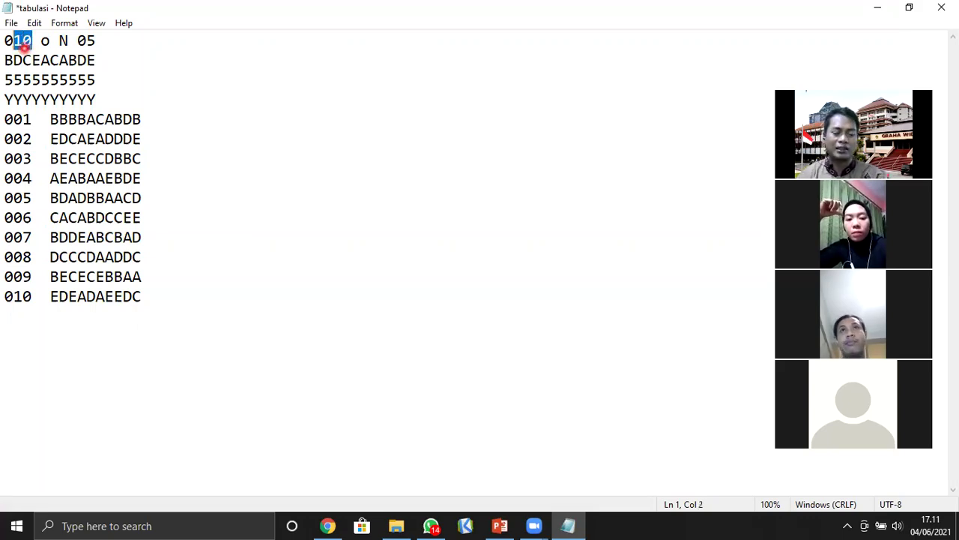
text(40)
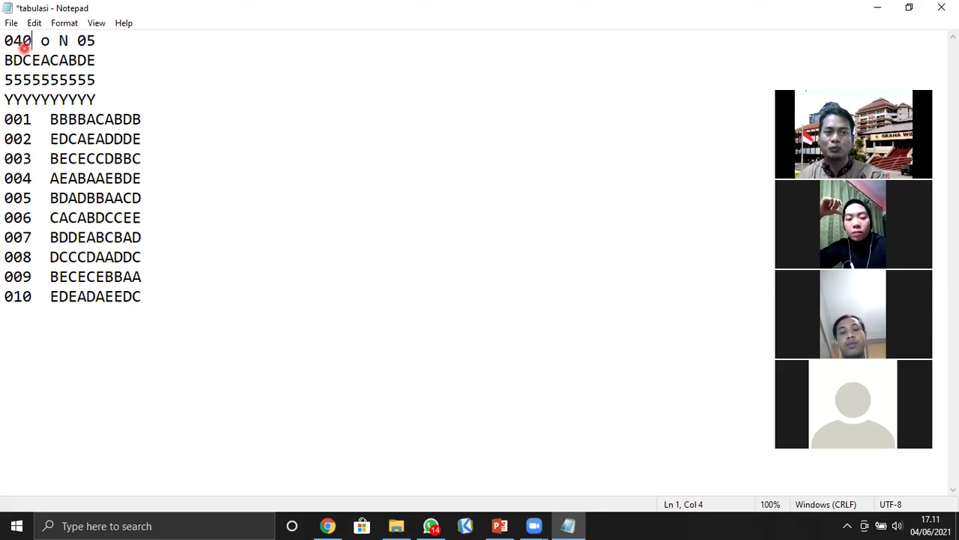
key(shift+Left)
key(shift+Left)
key(shift+Left)
text(100)
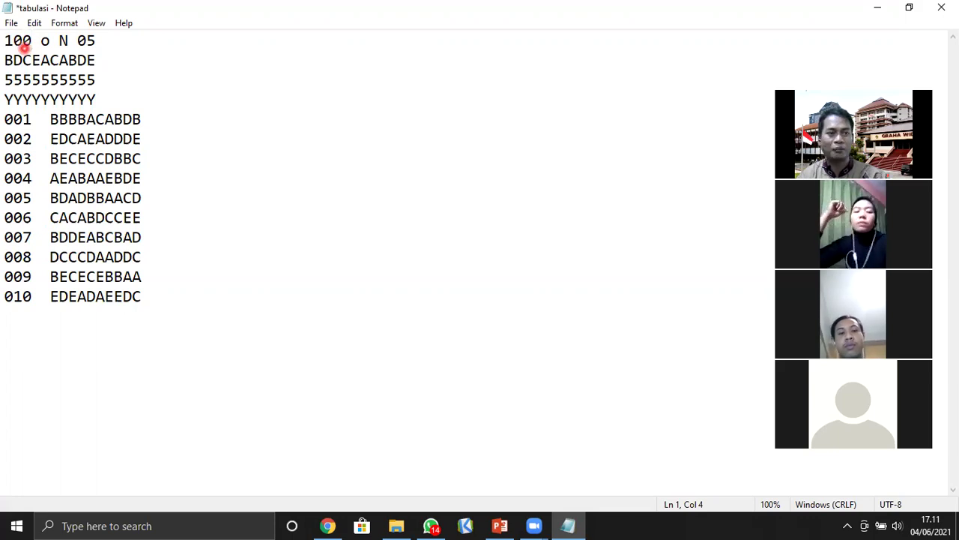
Set the three-digit number at the start of the first line to 010.
key(shift+Left)
key(shift+Left)
key(shift+Left)
text(0)
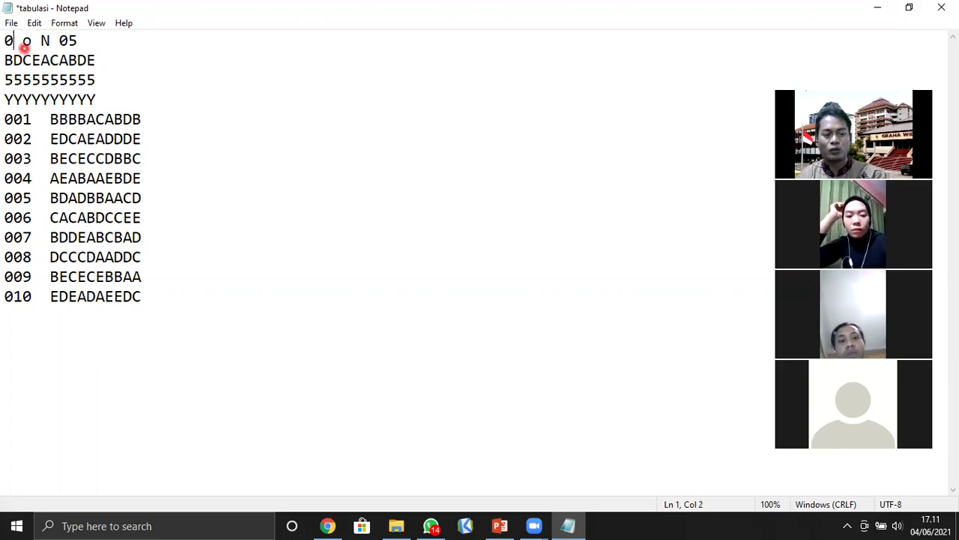
text(1)
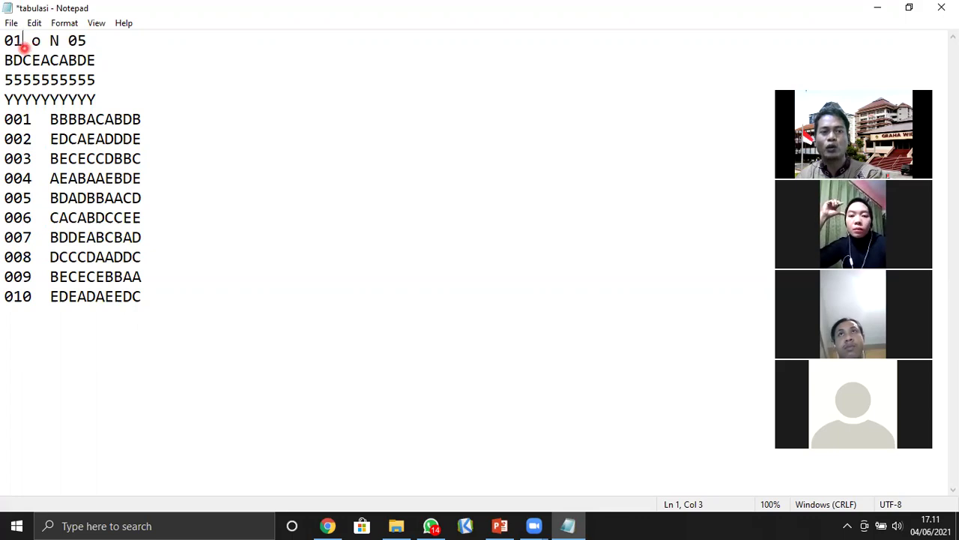
text(0)
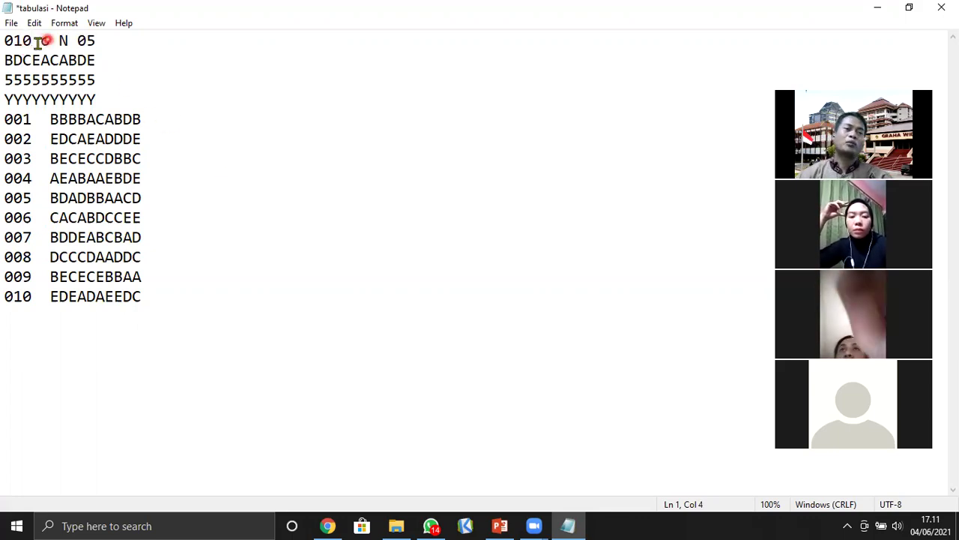
Examine the o and N codes and the two-digit number that ends the first line.
click(48, 42)
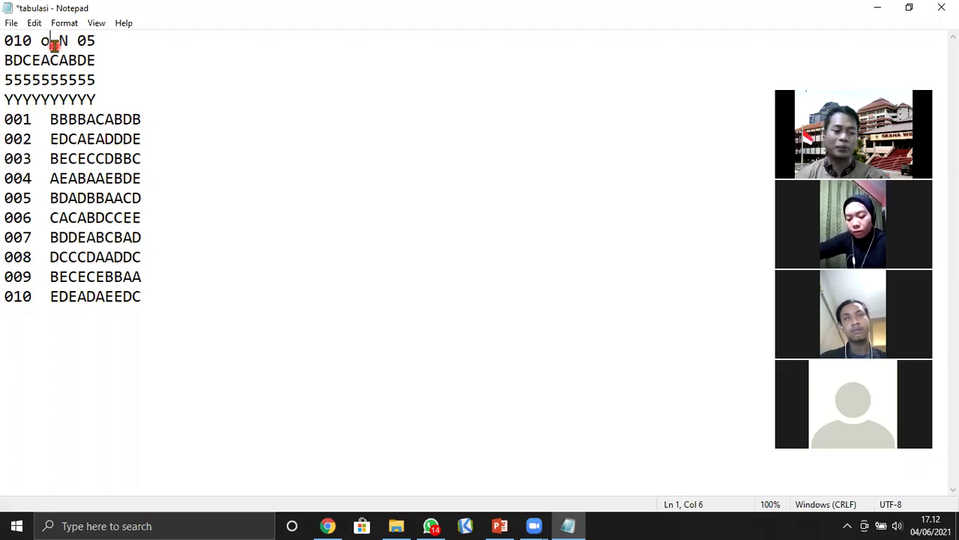
key(shift+Left)
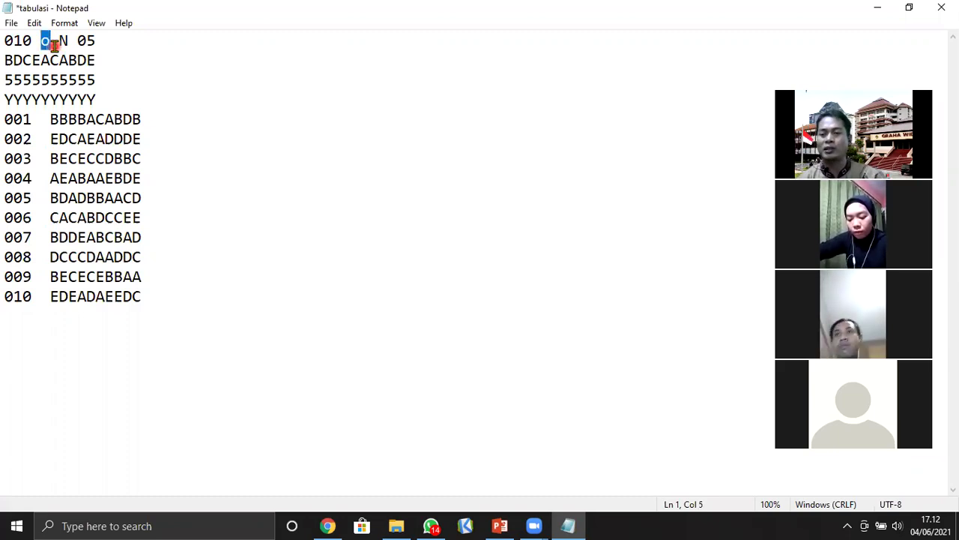
key(Right)
key(Right)
key(shift+Right)
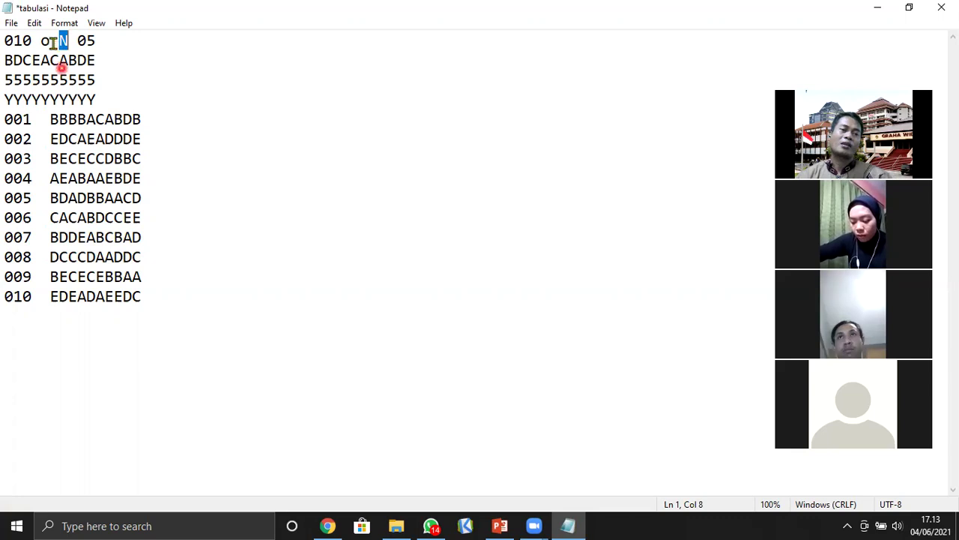
click(41, 42)
click(61, 41)
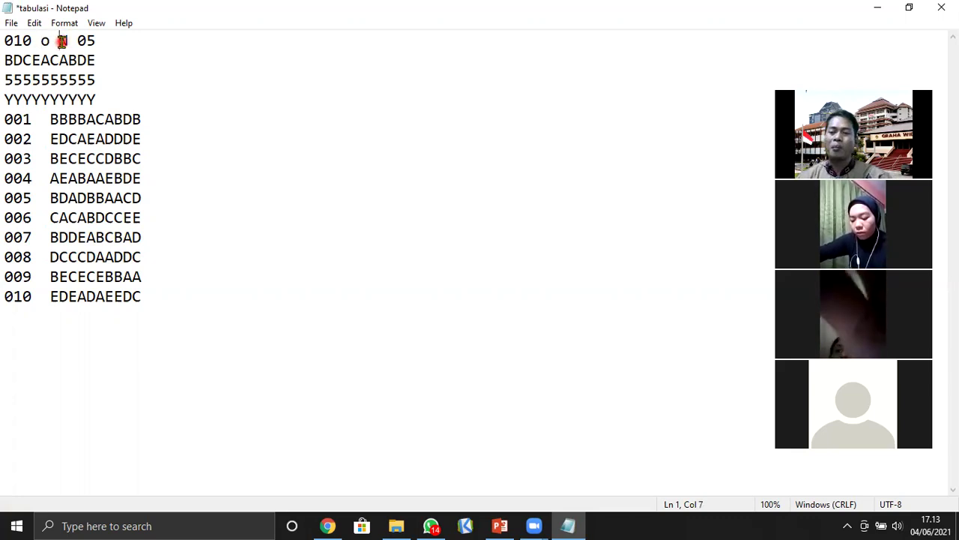
click(78, 41)
drag(78, 42, 95, 41)
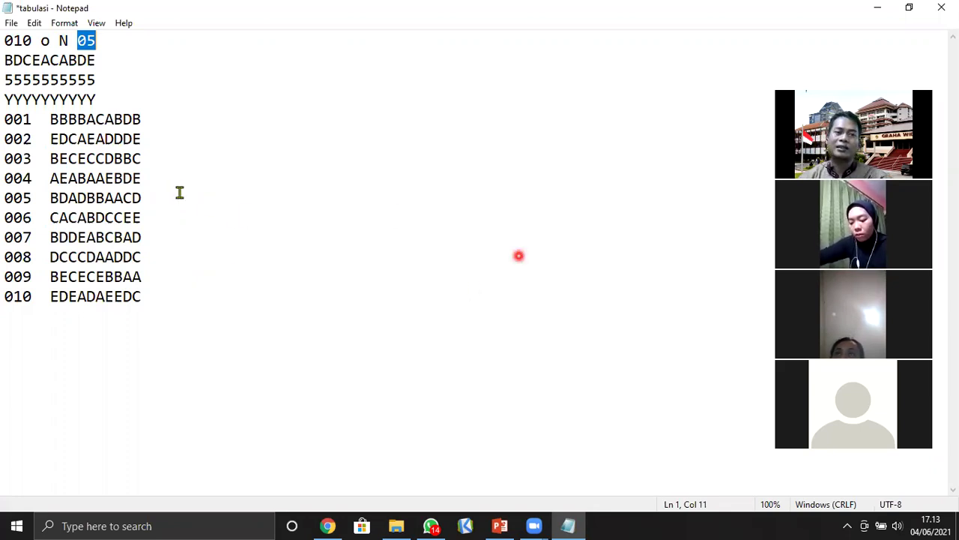
Examine how row 001 is built: the respondent number, the spaces after it and the ten-letter answer string.
click(6, 120)
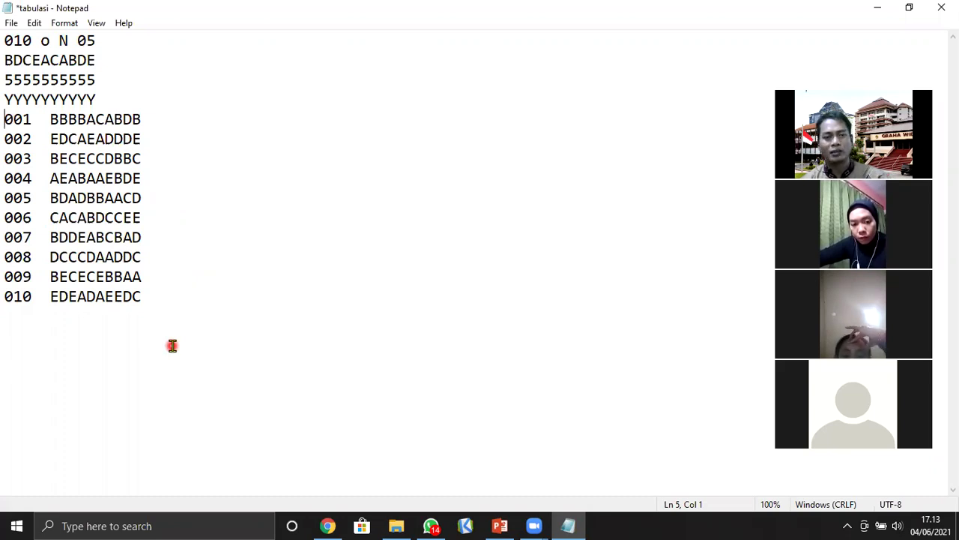
key(Right)
key(Right)
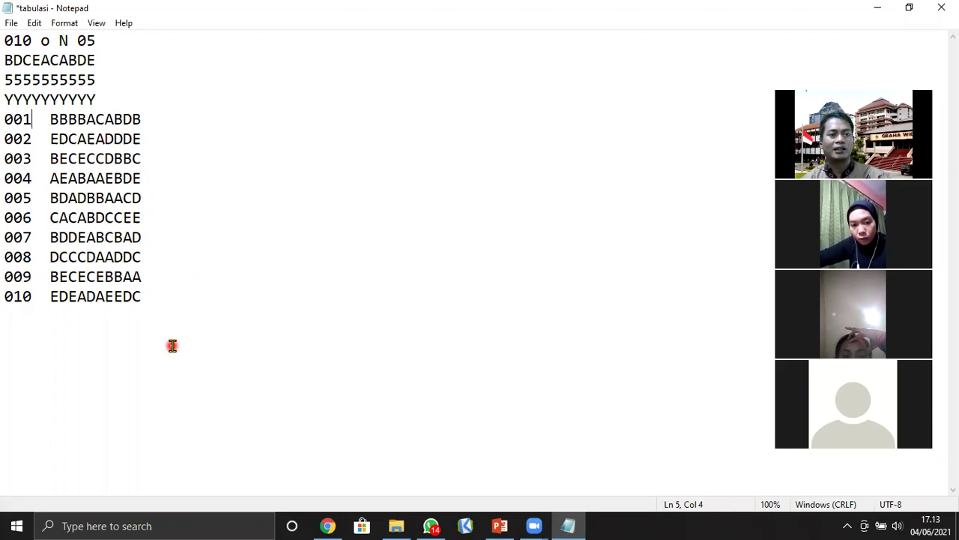
key(Right)
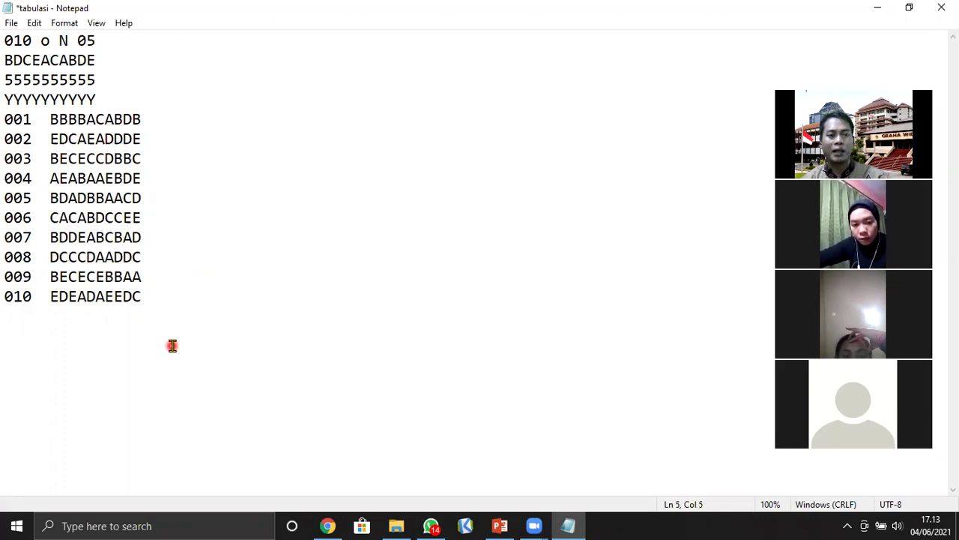
key(shift+Right)
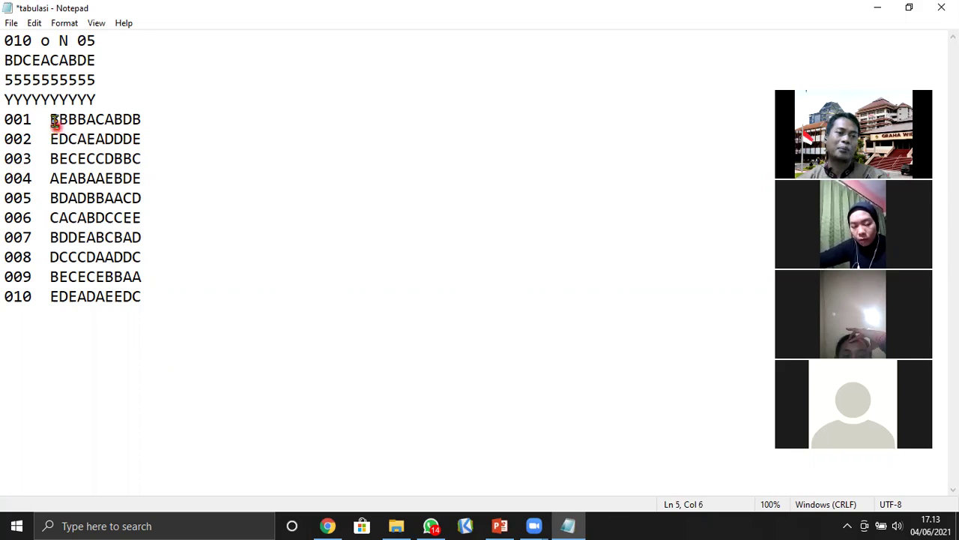
shift+click(141, 112)
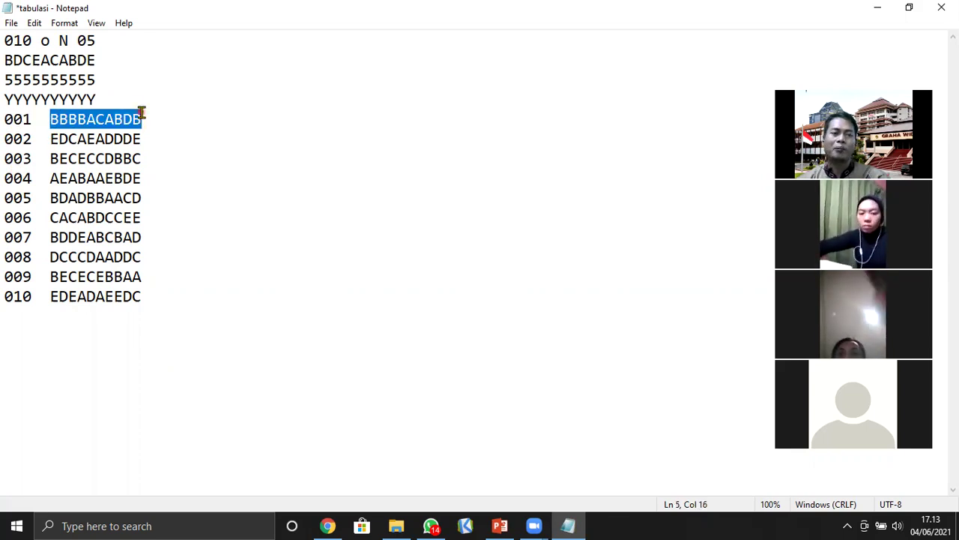
drag(5, 118, 29, 116)
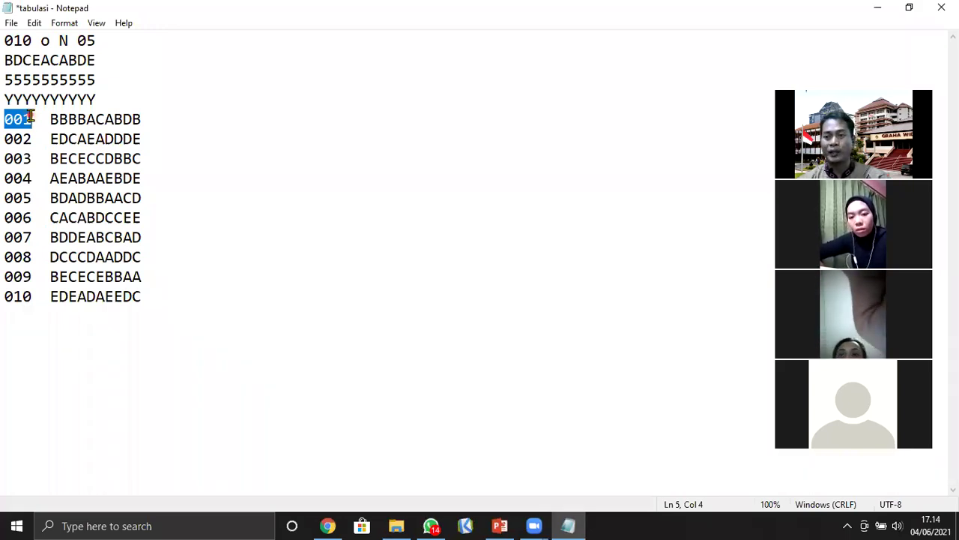
Count the characters before the answers in row 001 and compare them with the two-digit number ending the first line.
click(5, 120)
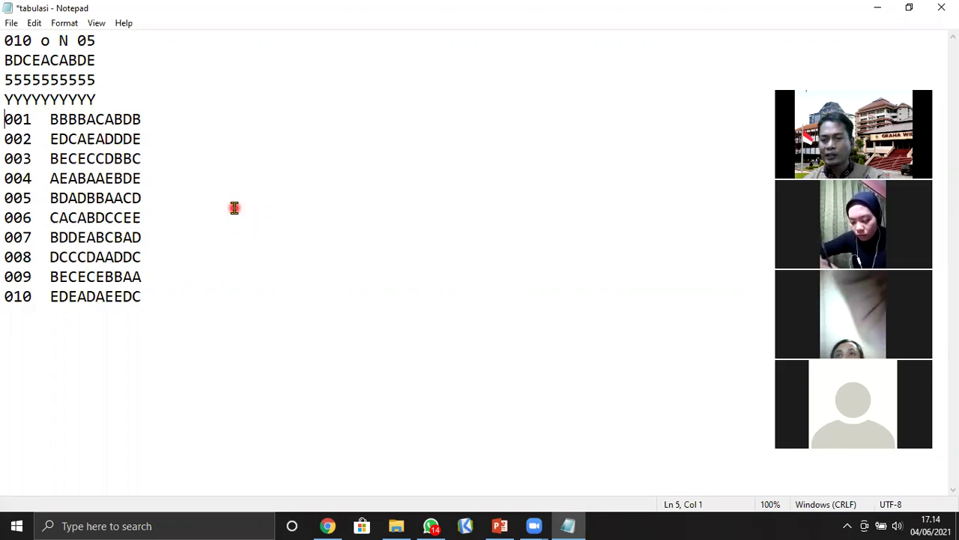
key(Right)
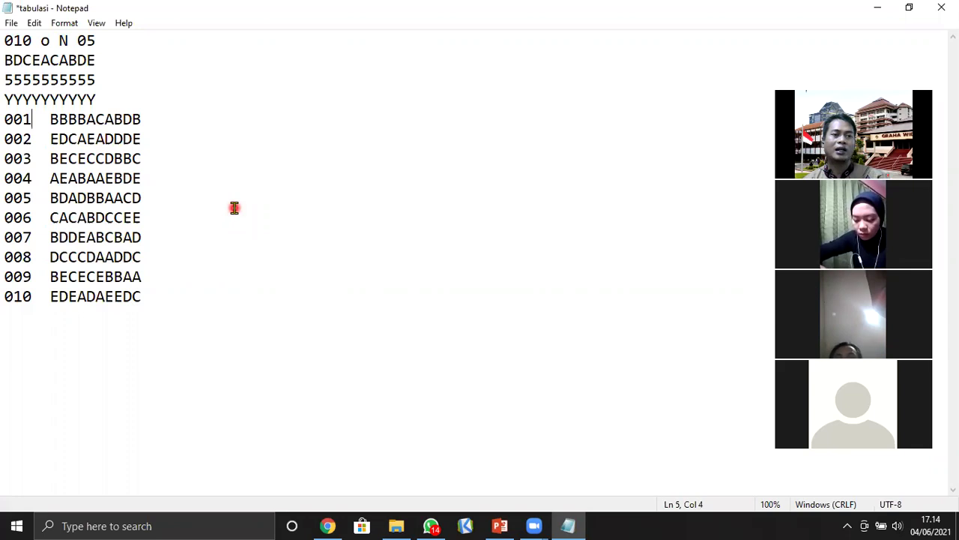
key(Right)
key(Right)
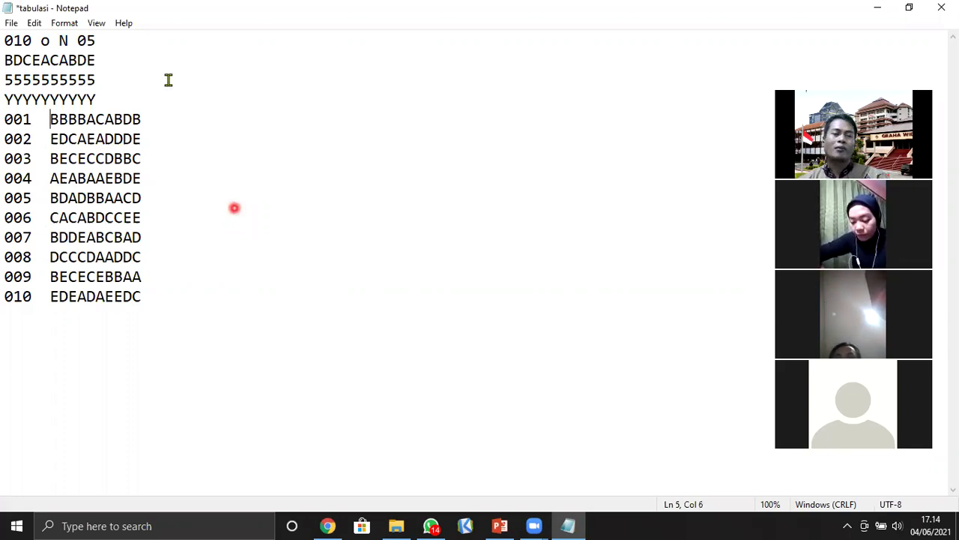
drag(79, 37, 90, 35)
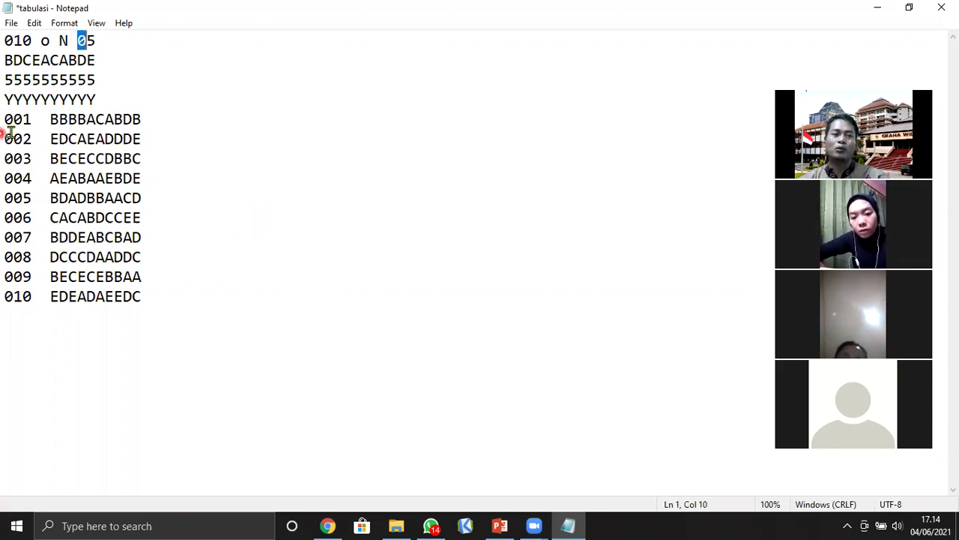
drag(6, 120, 47, 112)
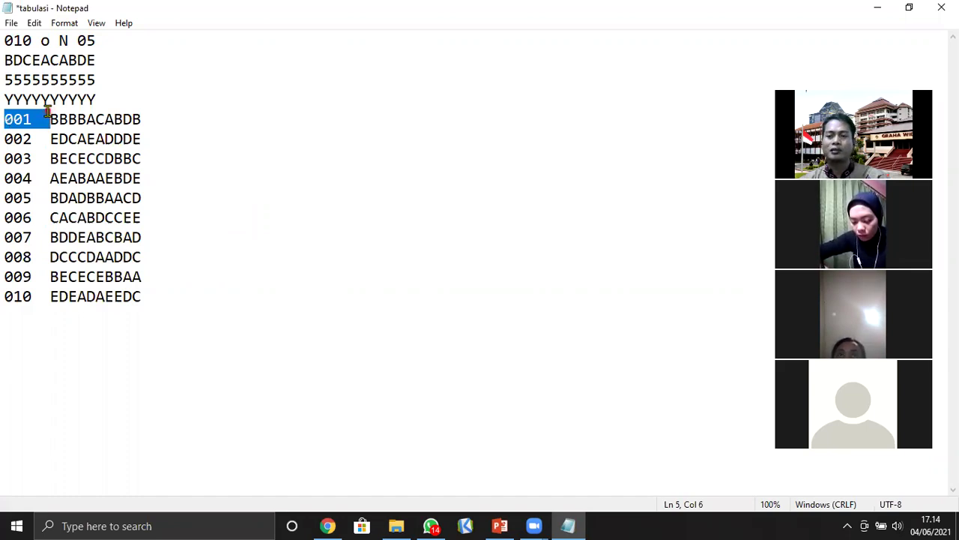
Insert one extra space before the answer string in each of the rows 001 to 010.
click(56, 324)
click(52, 116)
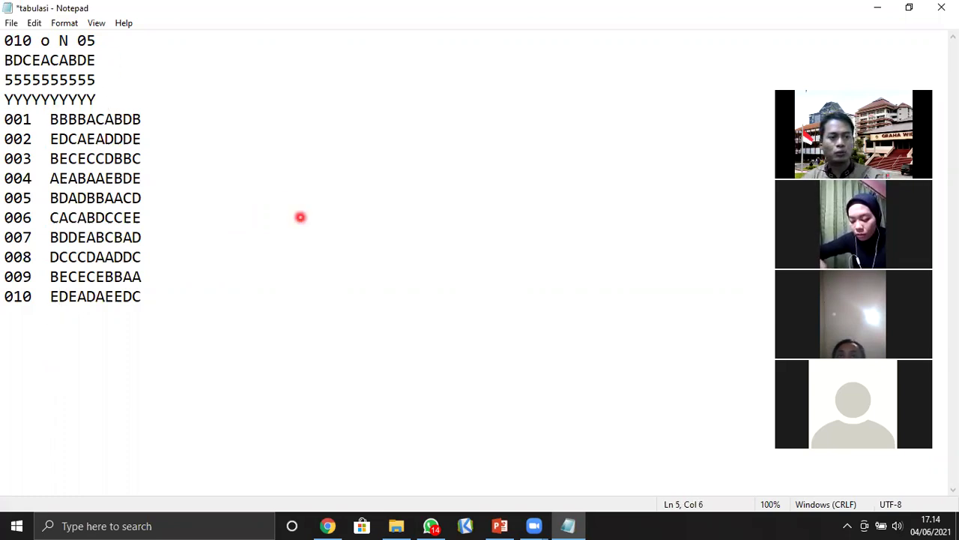
key(Down)
key(Left)
key(Down)
key(Left)
key(Down)
key(Left)
key(Down)
key(Left)
key(Down)
key(Left)
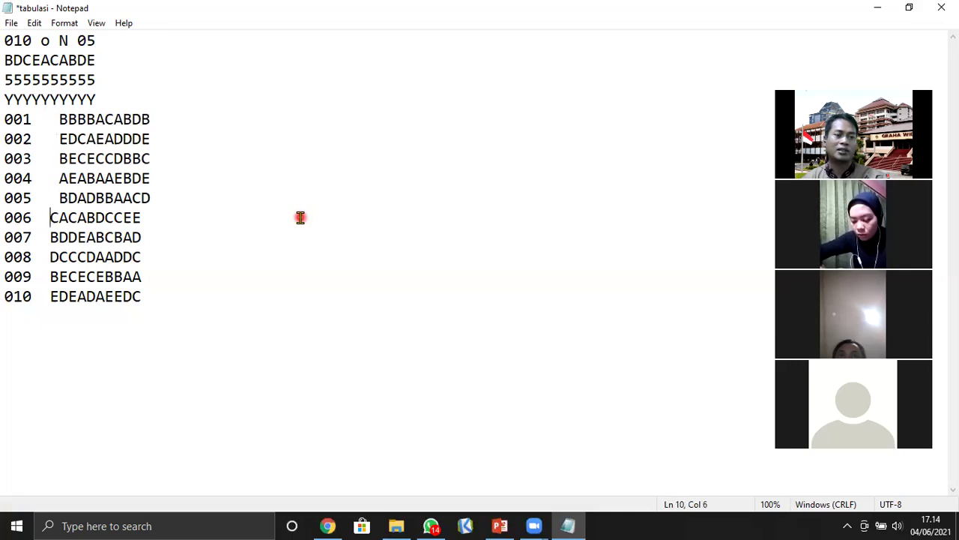
key(Down)
key(Left)
key(Down)
key(Left)
key(Down)
key(Left)
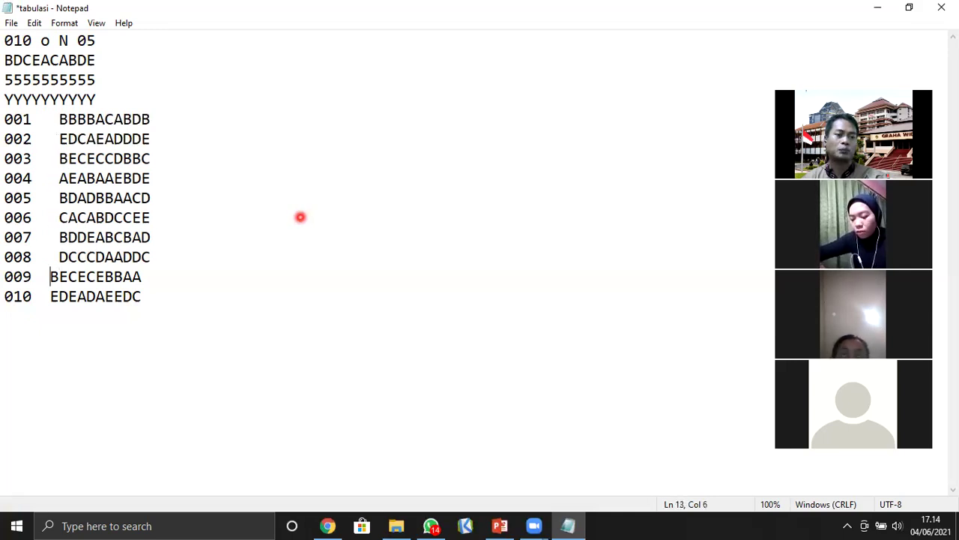
key(Down)
key(BackSpace)
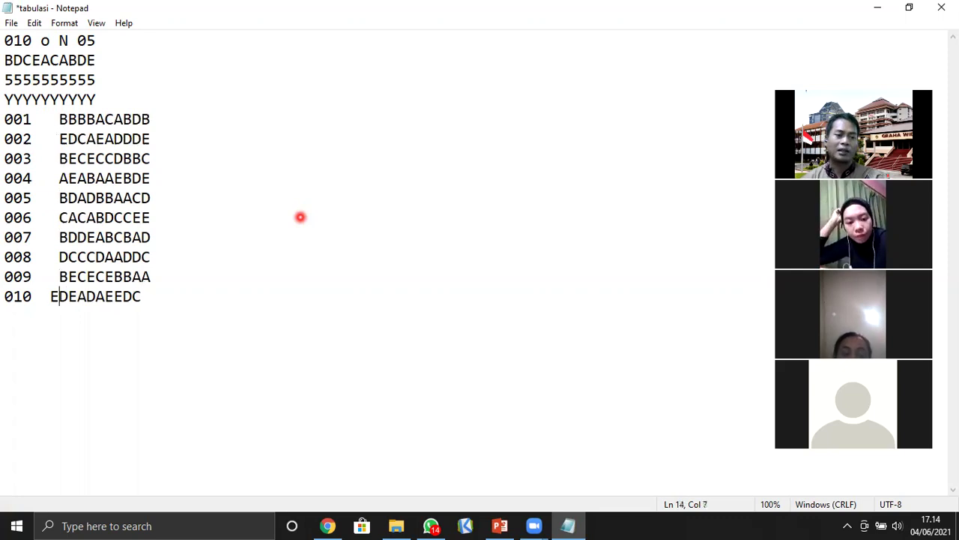
key(Left)
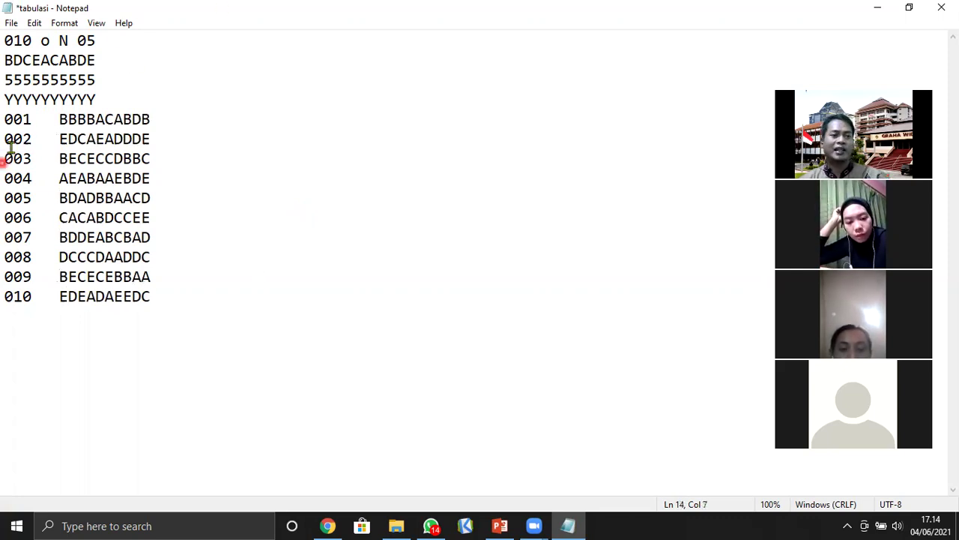
Recount the characters before the answers in row 001 and set the two-digit number ending the first line to 06.
click(9, 119)
key(Right)
key(Right)
key(Right)
key(Right)
key(Right)
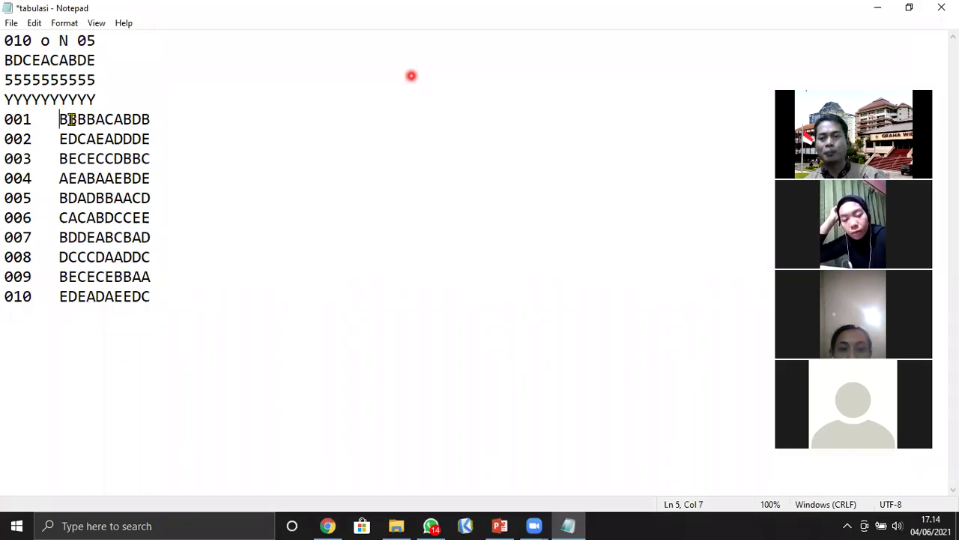
click(94, 39)
key(BackSpace)
text(6)
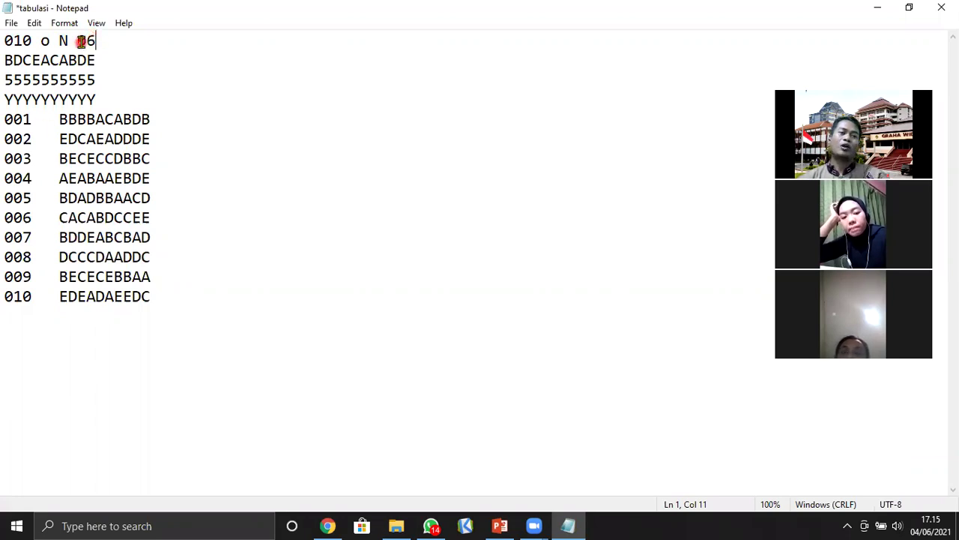
Remove the extra space before the answer string in each of the rows 001 to 010.
click(60, 119)
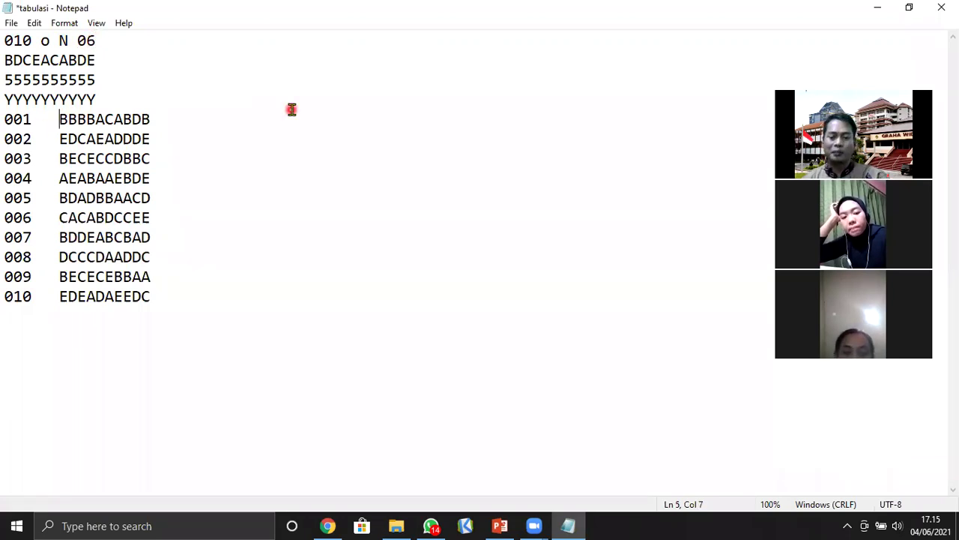
key(BackSpace)
key(Down)
key(Right)
key(BackSpace)
key(Down)
key(Right)
key(BackSpace)
key(Down)
key(Right)
key(BackSpace)
key(Down)
key(Right)
key(BackSpace)
key(Down)
key(Right)
key(BackSpace)
key(Down)
key(Right)
key(BackSpace)
key(Down)
key(Right)
key(BackSpace)
key(Down)
key(Right)
key(BackSpace)
key(Down)
key(Right)
key(BackSpace)
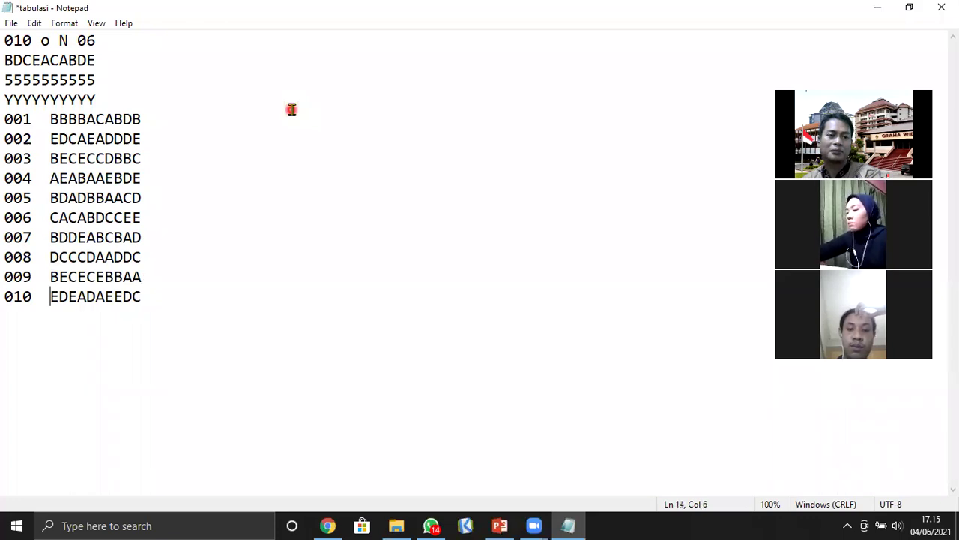
Set the two-digit number ending the first line back to 05.
click(96, 39)
key(BackSpace)
text(5)
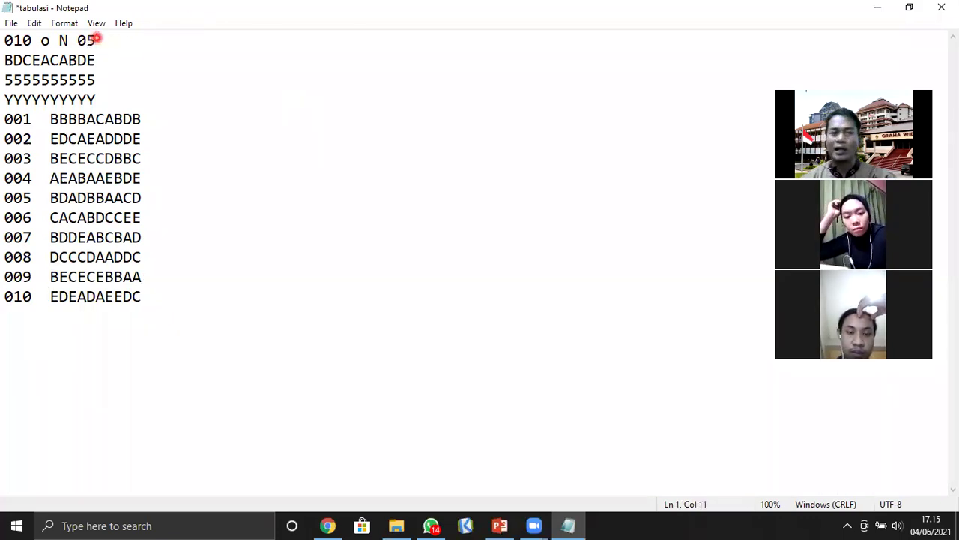
Review the respondent rows together with the numbers and letter codes in the first line.
drag(6, 120, 91, 158)
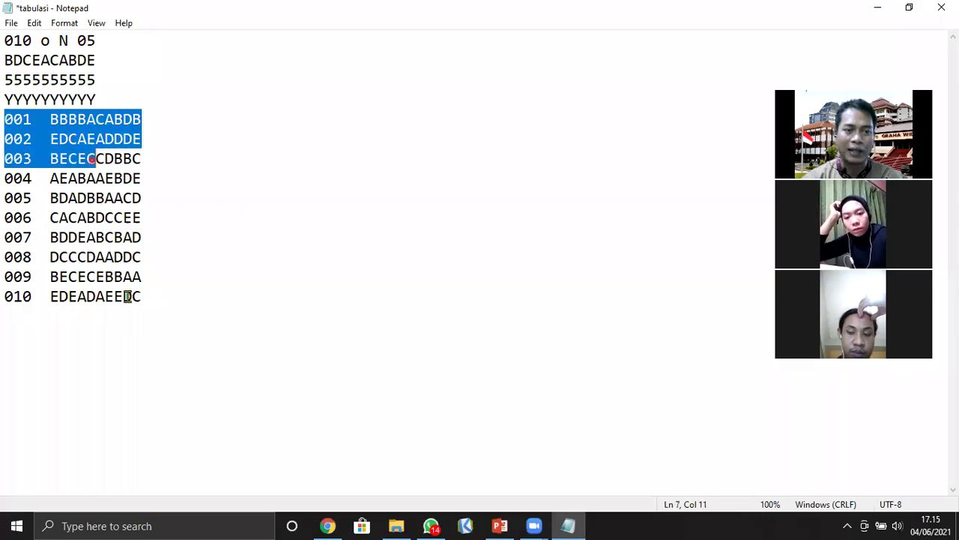
drag(127, 296, 125, 297)
click(79, 42)
double_click(92, 41)
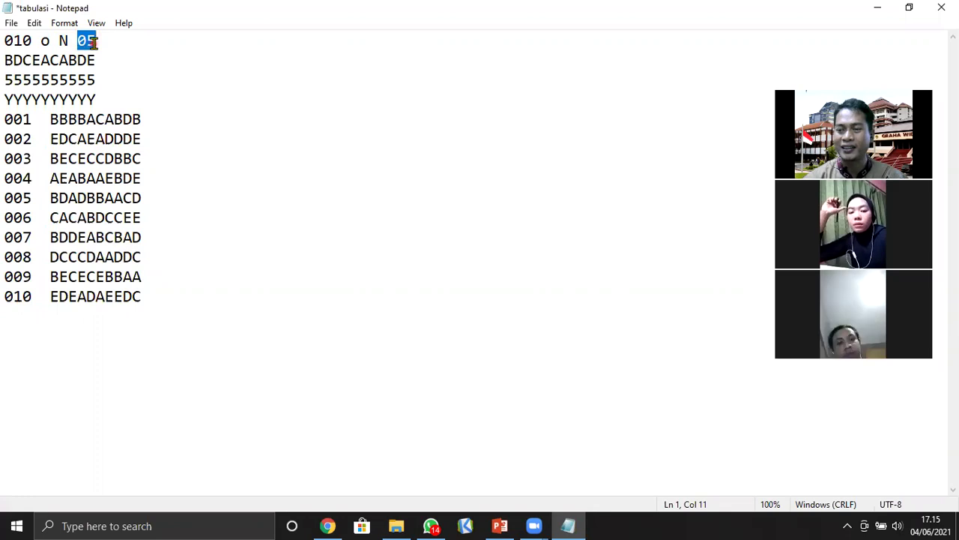
drag(4, 41, 33, 42)
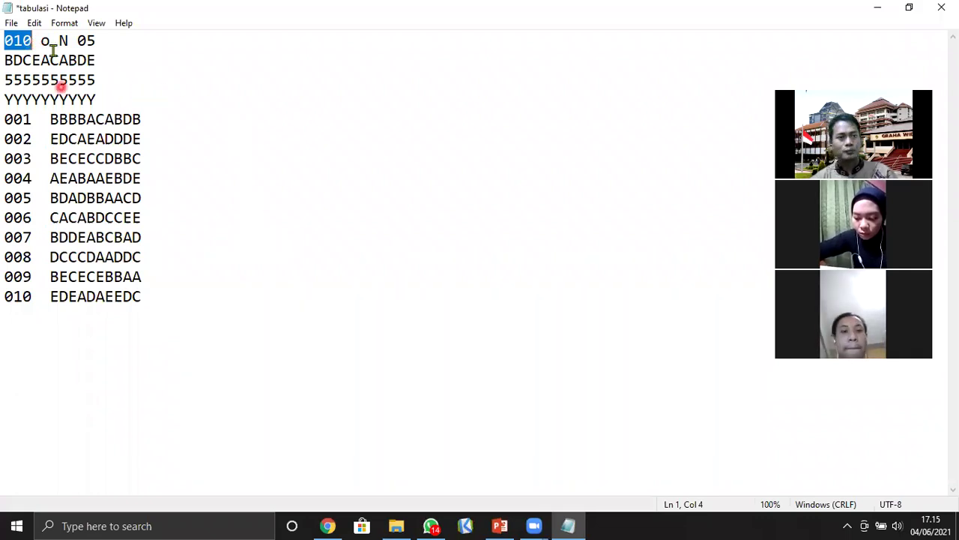
click(59, 42)
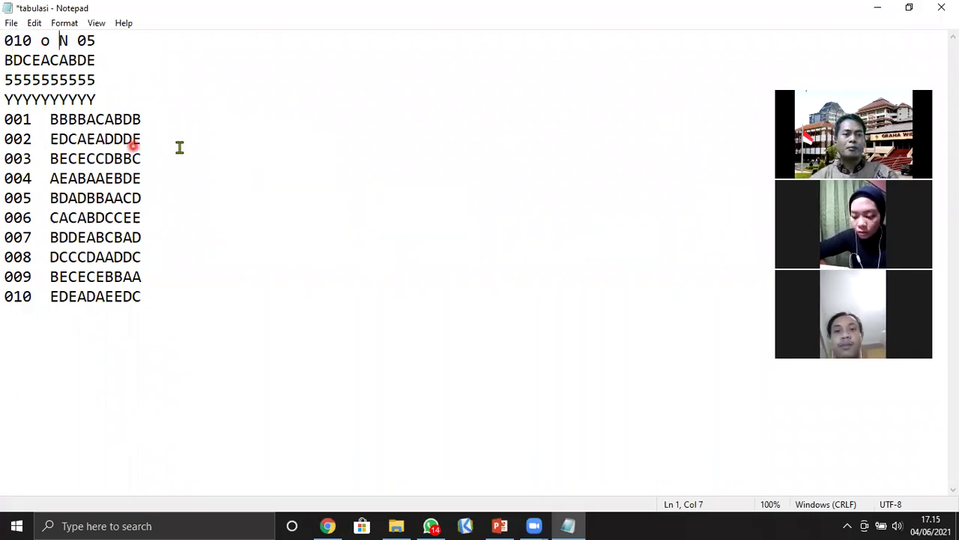
Examine the ten-letter answer key on the second line.
click(5, 60)
drag(6, 59, 103, 58)
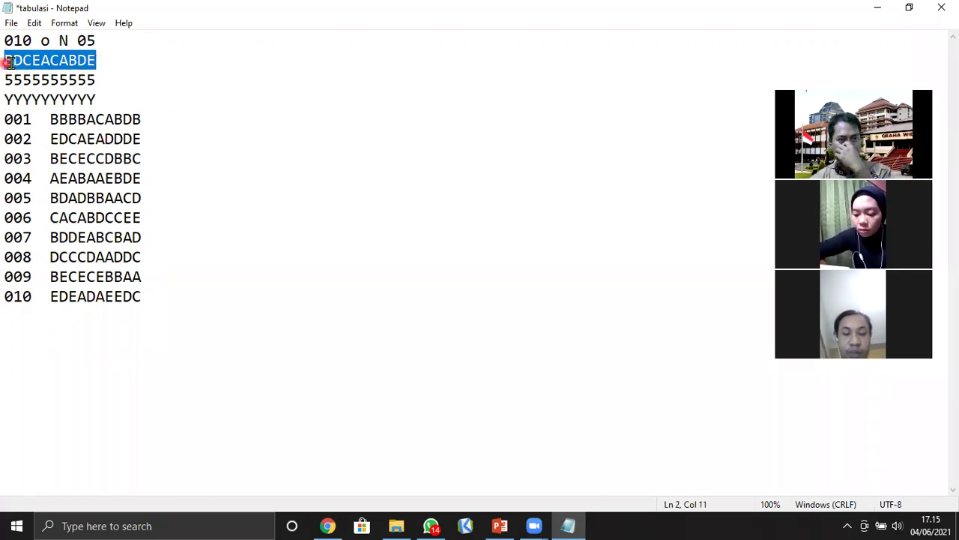
double_click(95, 60)
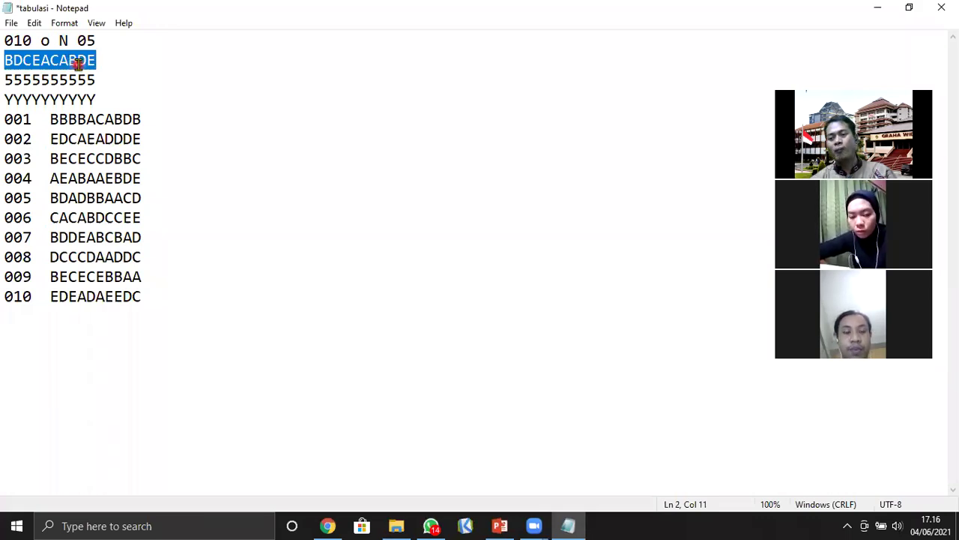
Count through the letters of the answer key on the second line one by one, from first to last.
click(12, 61)
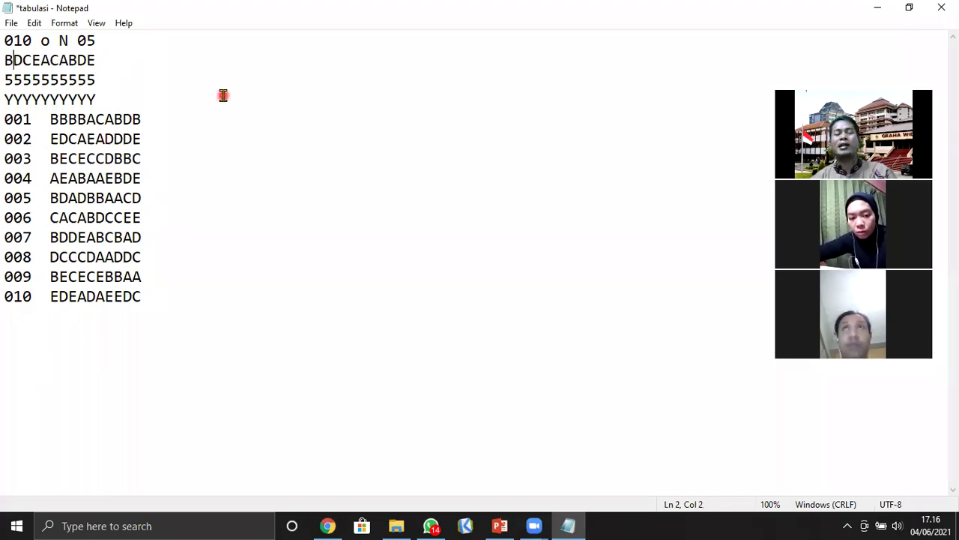
key(Left)
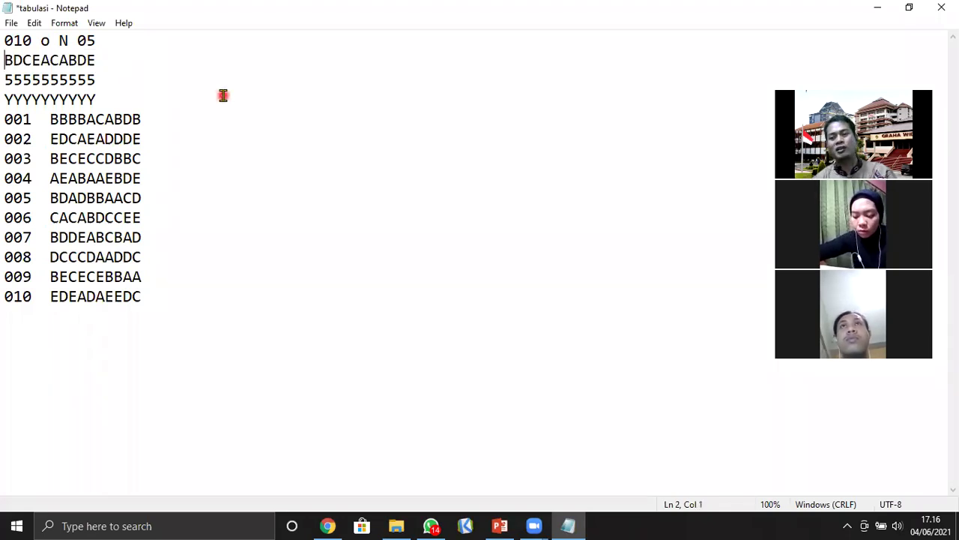
key(Right)
key(Right)
key(Right)
key(Right)
key(Right)
key(Right)
key(Right)
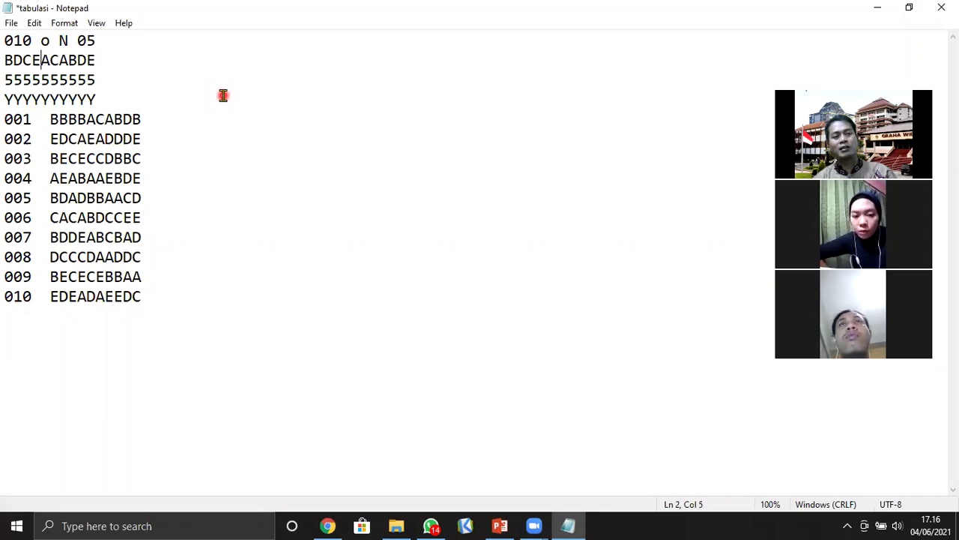
key(Right)
key(Right)
key(Right)
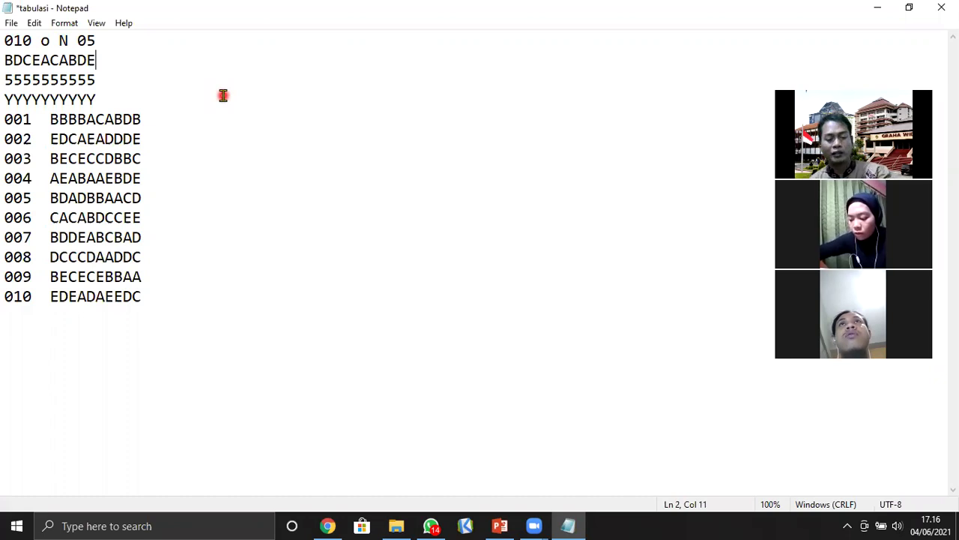
Extend the answer key on the second line with the extra letters ADAAAACACDCDCDCDCD.
text(A)
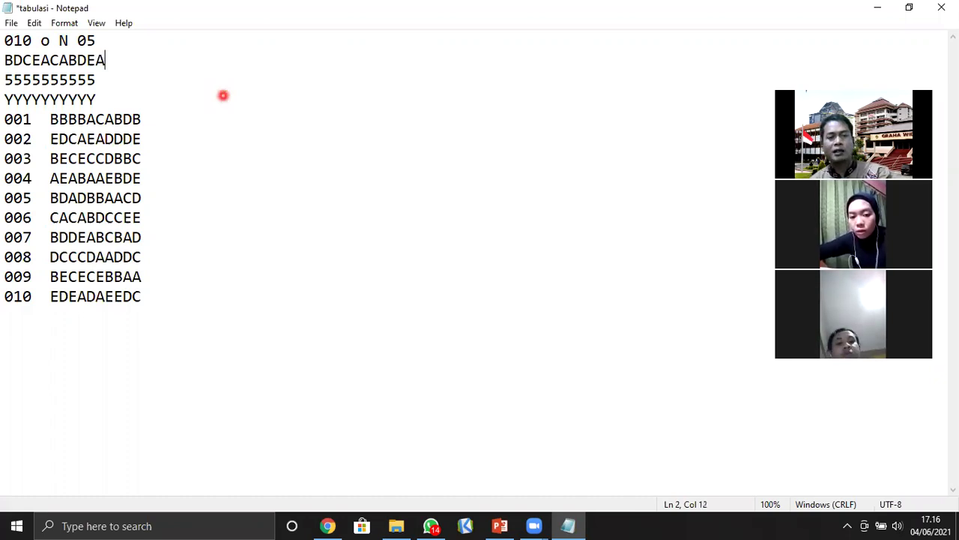
text(DFGH)
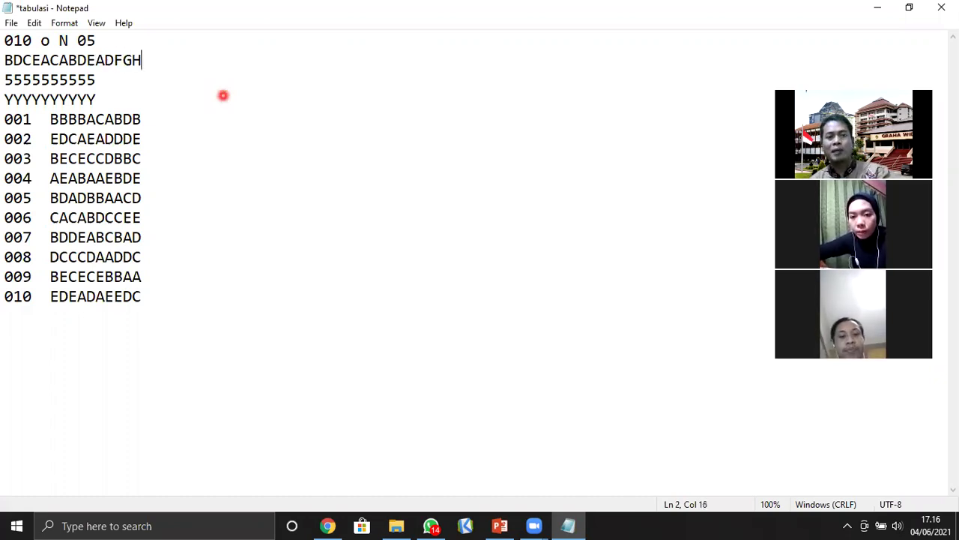
key(BackSpace)
key(BackSpace)
key(BackSpace)
key(BackSpace)
text(DAAAAC)
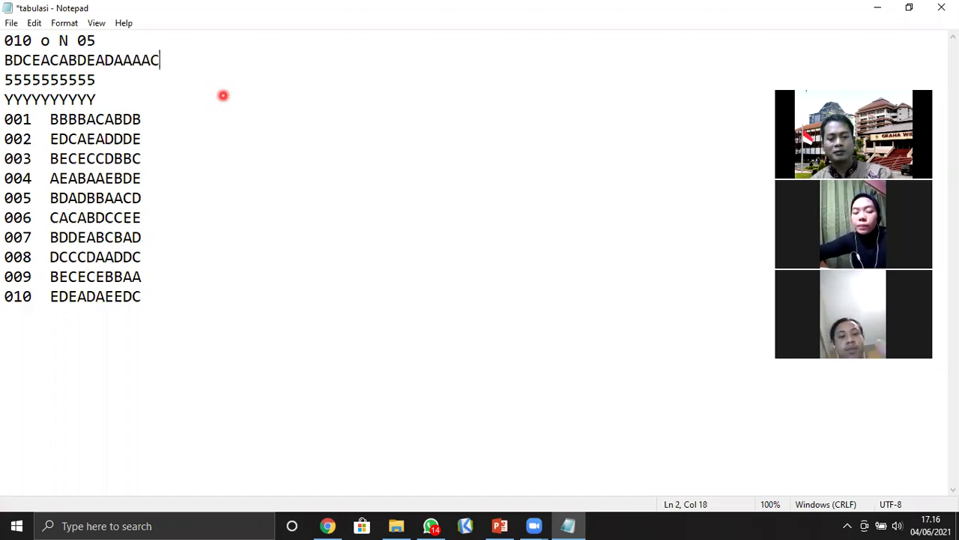
text(ACDCDC)
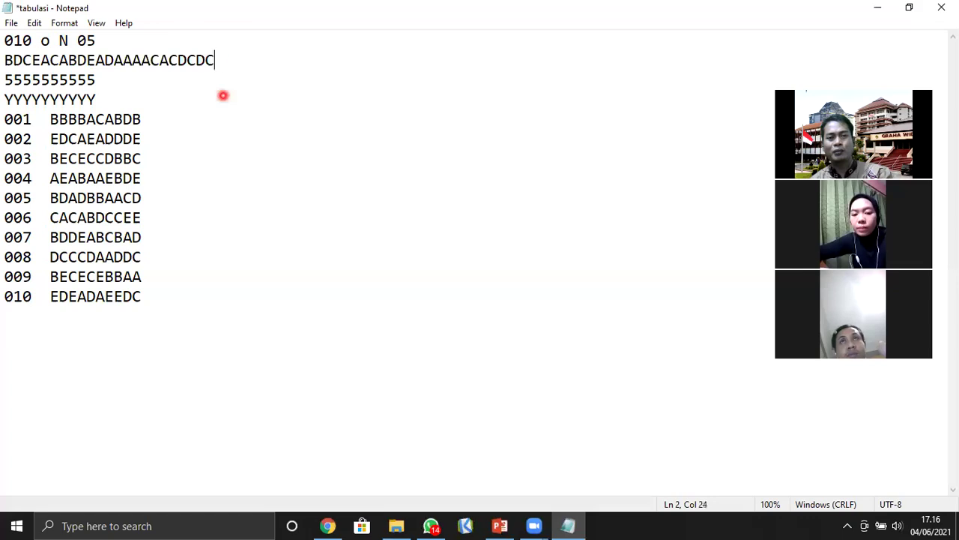
text(DCDCD)
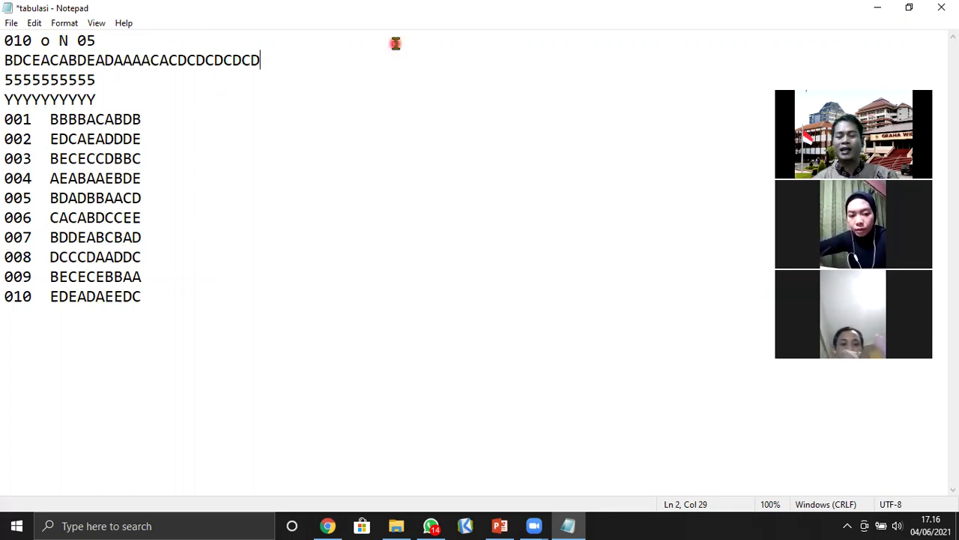
Delete every letter beyond the tenth from the answer key so it reads BDCEACABDE.
drag(4, 60, 13, 60)
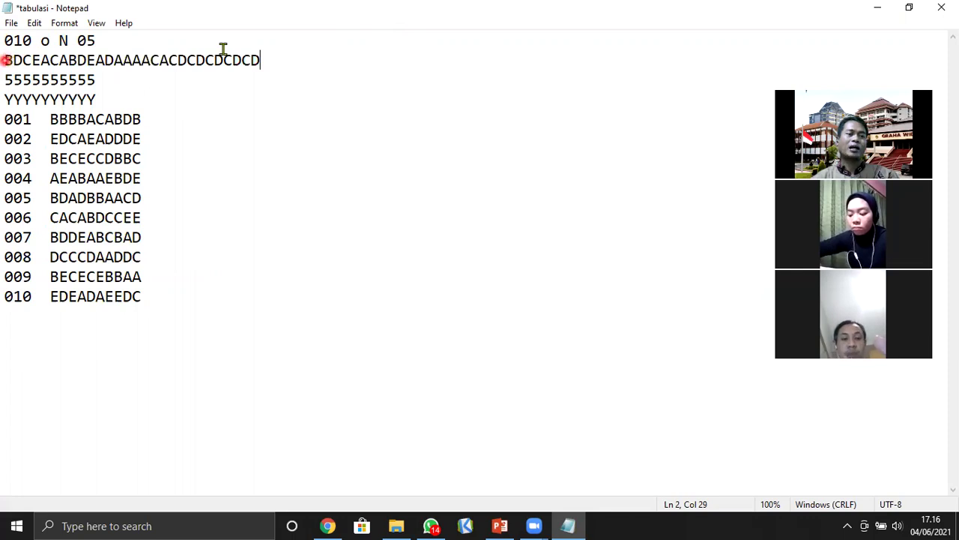
key(Right)
key(Right)
key(Right)
key(Right)
key(Right)
key(Right)
key(Right)
key(Right)
key(Right)
key(Right)
key(shift+Right)
key(shift+Right)
key(shift+Right)
key(shift+Right)
key(shift+Right)
key(shift+Right)
key(shift+Right)
key(shift+Right)
key(shift+Right)
key(shift+Right)
key(shift+Right)
key(shift+Right)
key(shift+Right)
key(shift+Right)
key(shift+Right)
key(shift+Right)
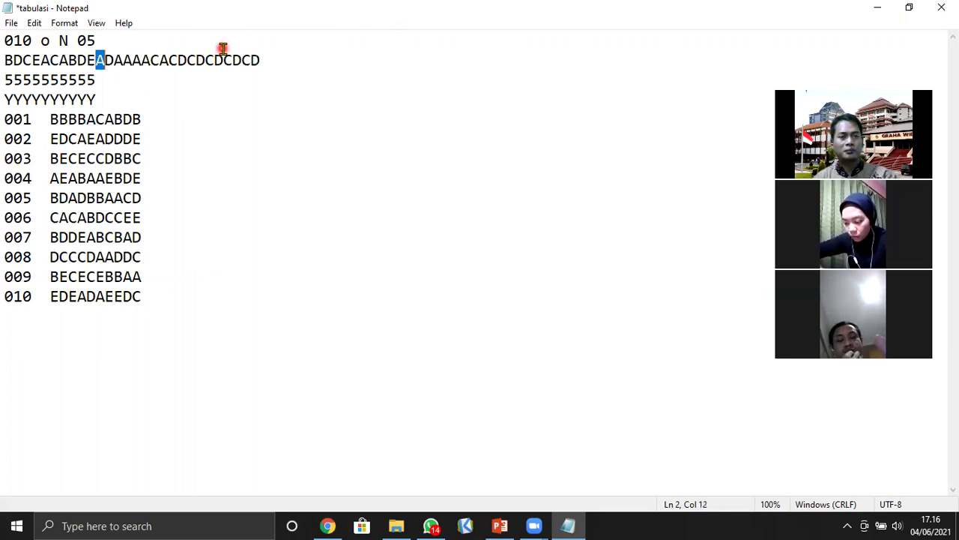
key(shift+Right)
key(shift+Right)
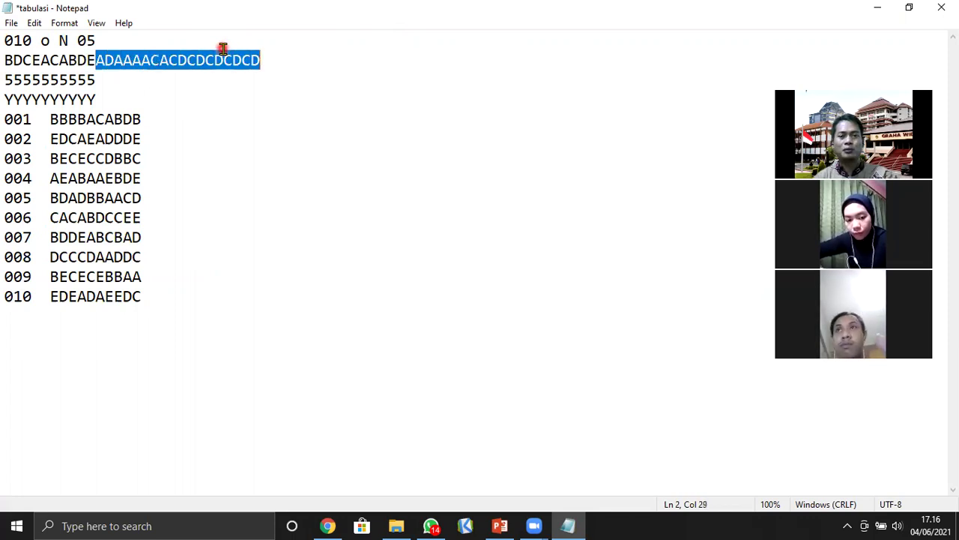
key(Delete)
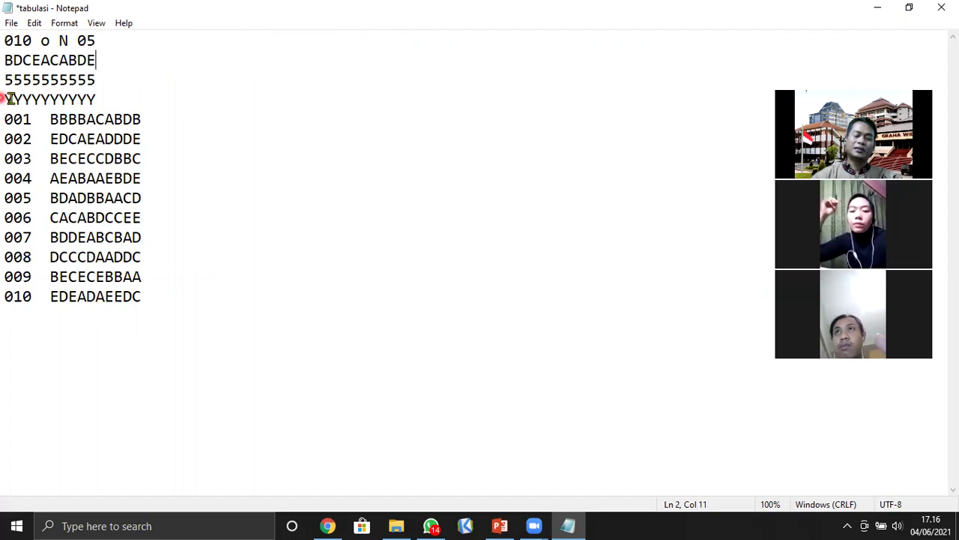
Count back through the answer key on the second line from its last letter to its first.
key(Left)
key(Left)
key(Left)
key(Left)
key(Left)
key(Left)
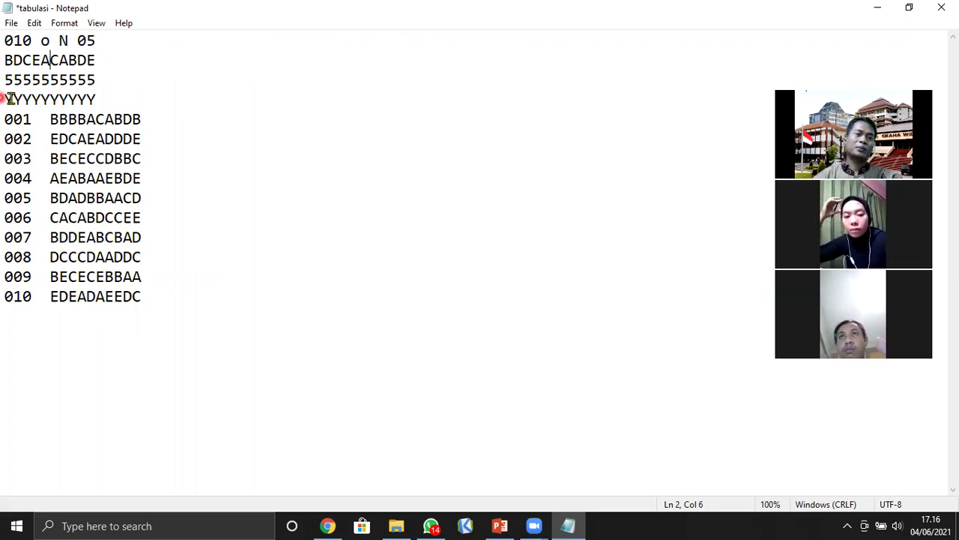
key(Left)
key(Left)
key(Left)
key(Left)
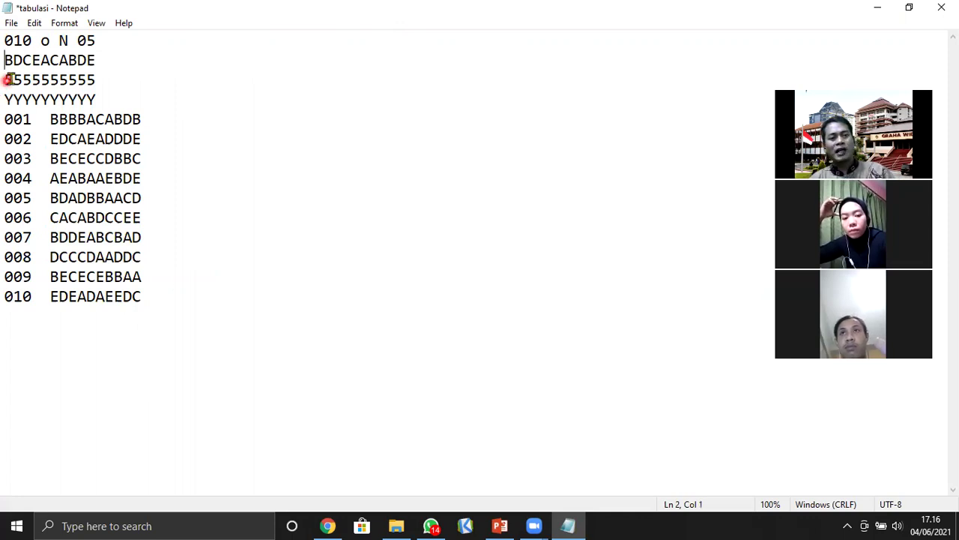
Examine the row of fives on the third line digit by digit, from first to last.
drag(7, 80, 95, 76)
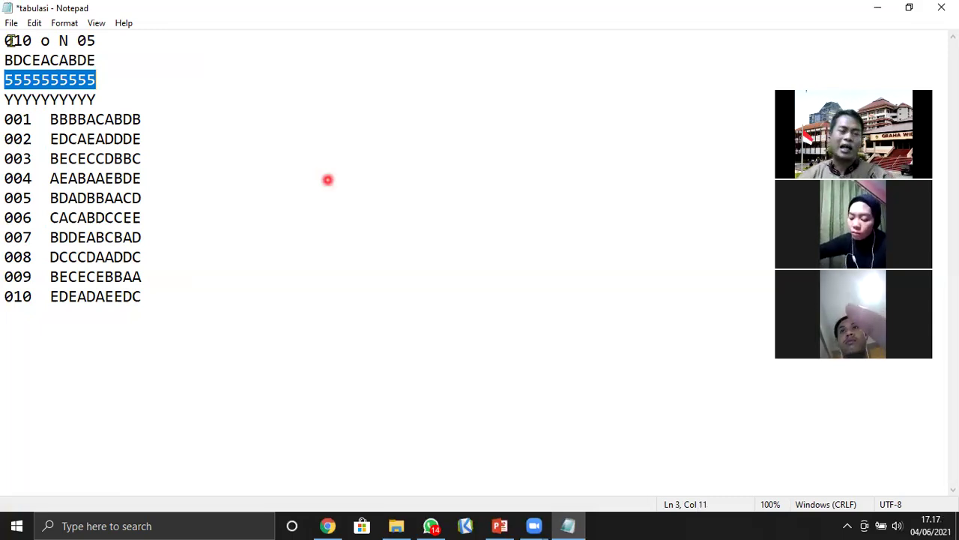
click(6, 79)
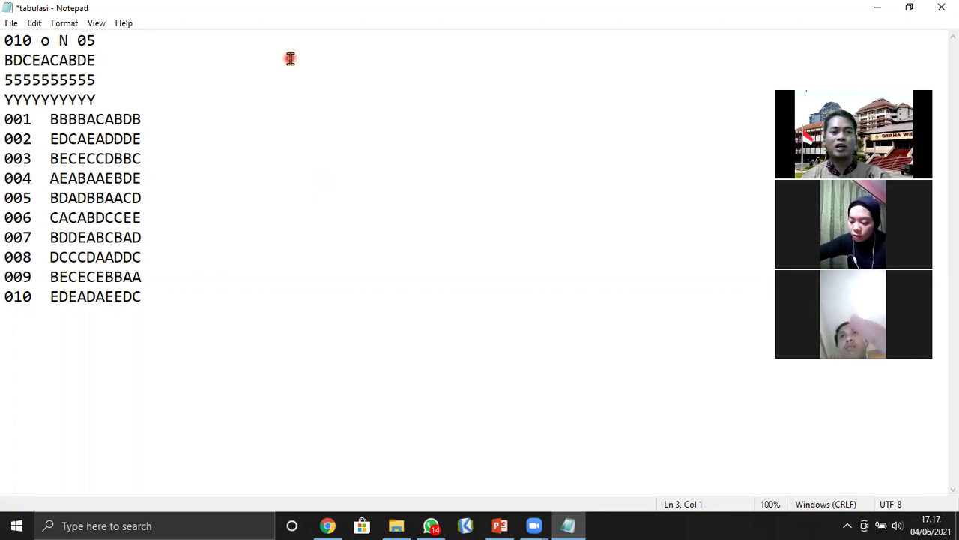
key(Right)
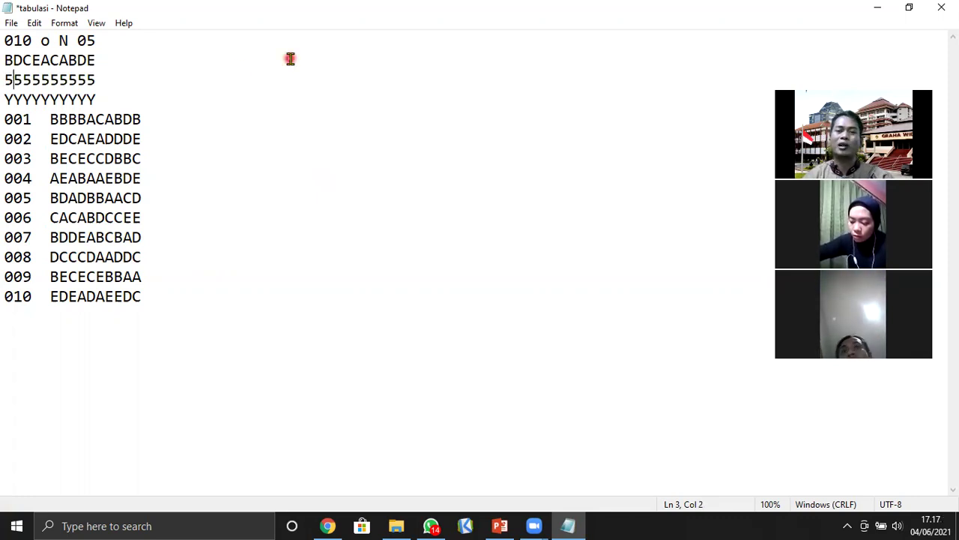
key(Right)
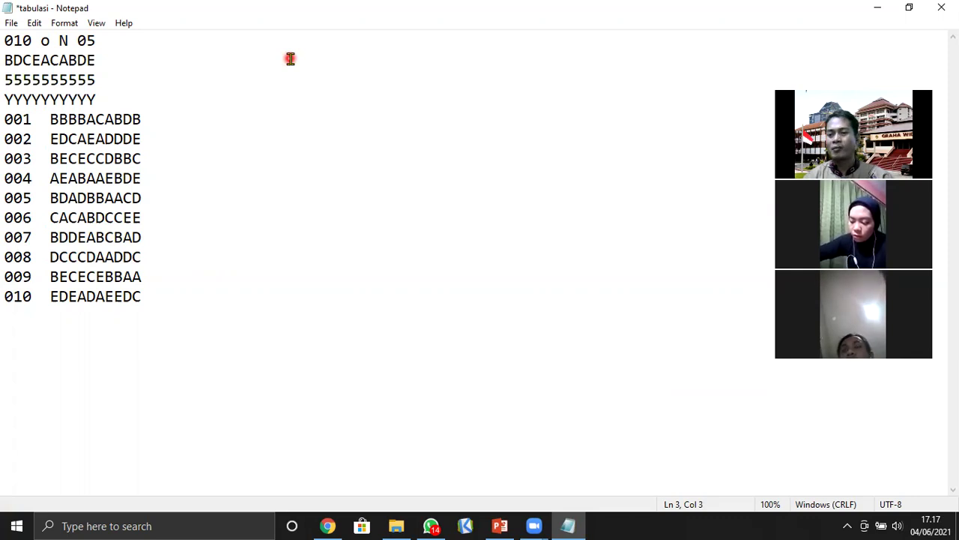
key(Left)
key(Left)
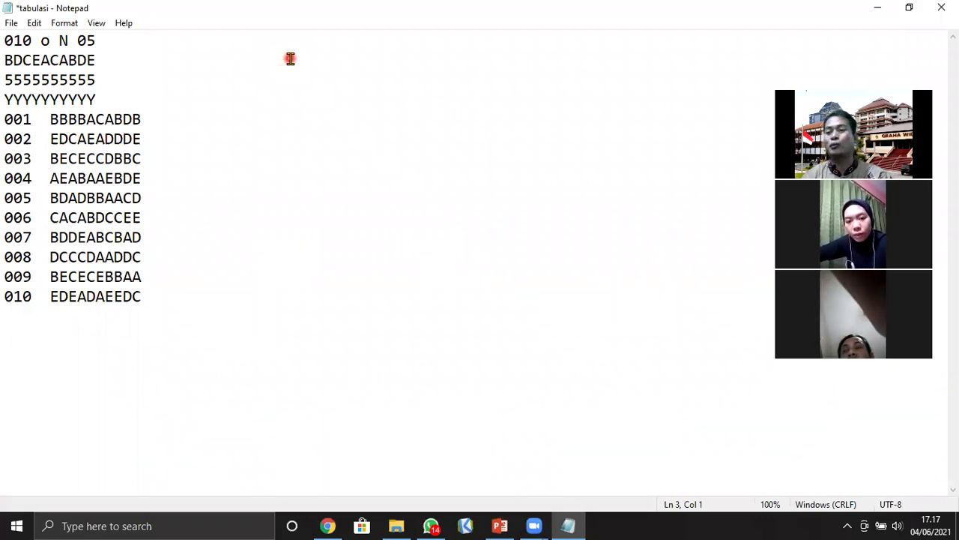
key(Right)
key(Right)
key(Right)
key(Right)
key(Right)
key(Right)
key(Right)
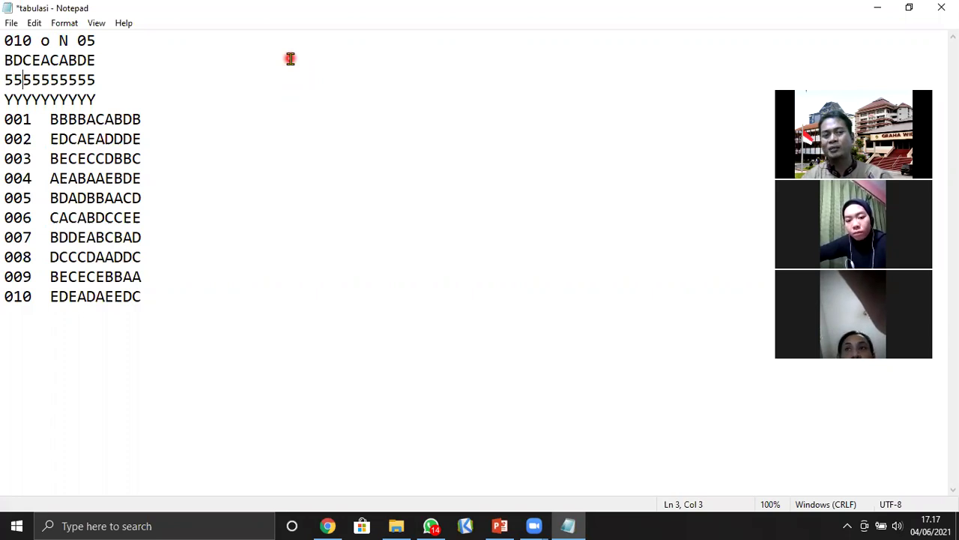
key(Right)
key(Right)
key(Right)
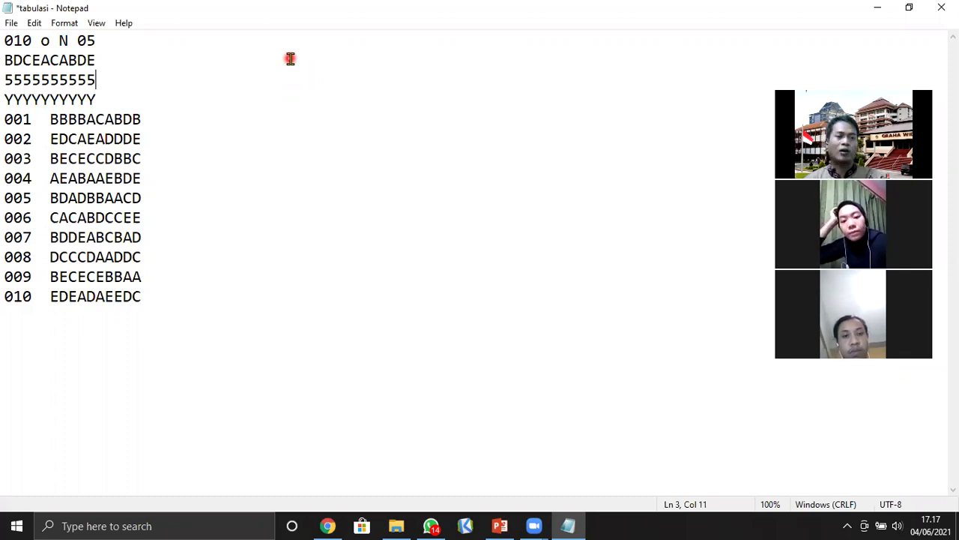
Change the second digit of the third line to 4.
key(Left)
key(Left)
key(Left)
key(Left)
key(Left)
key(Left)
key(Left)
key(Left)
key(Left)
key(Left)
key(Right)
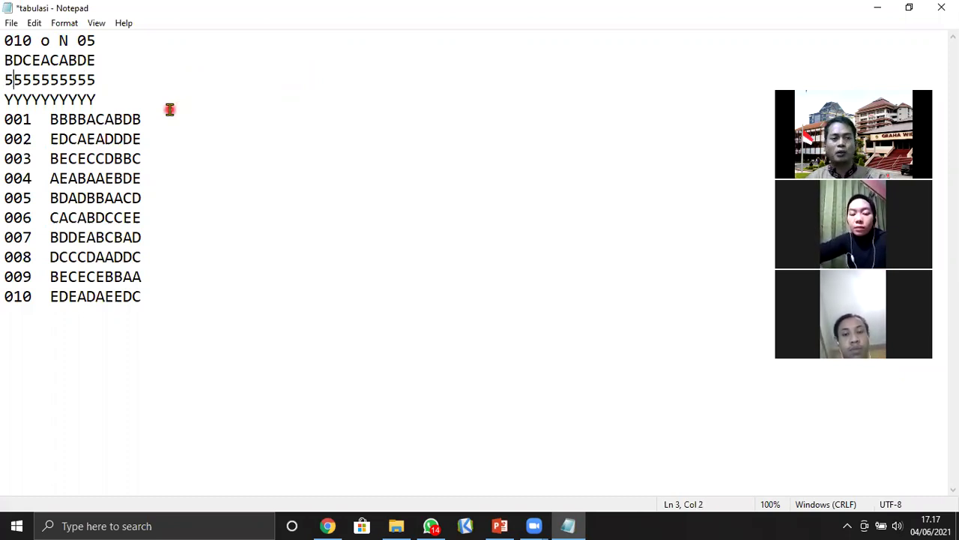
key(Delete)
text(4)
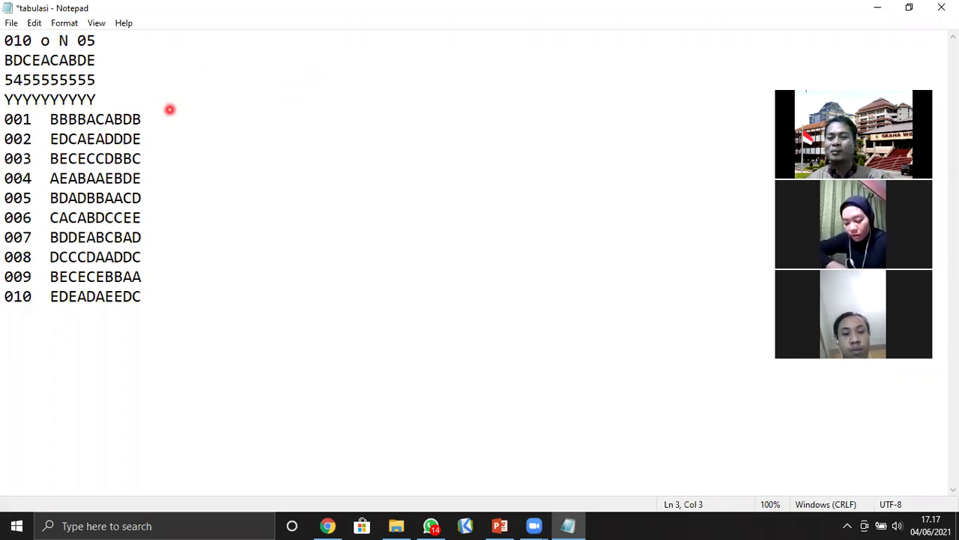
Change the last digit of the third line to 3.
key(Right)
key(Right)
key(Right)
key(Right)
key(Right)
key(Right)
key(Right)
key(Right)
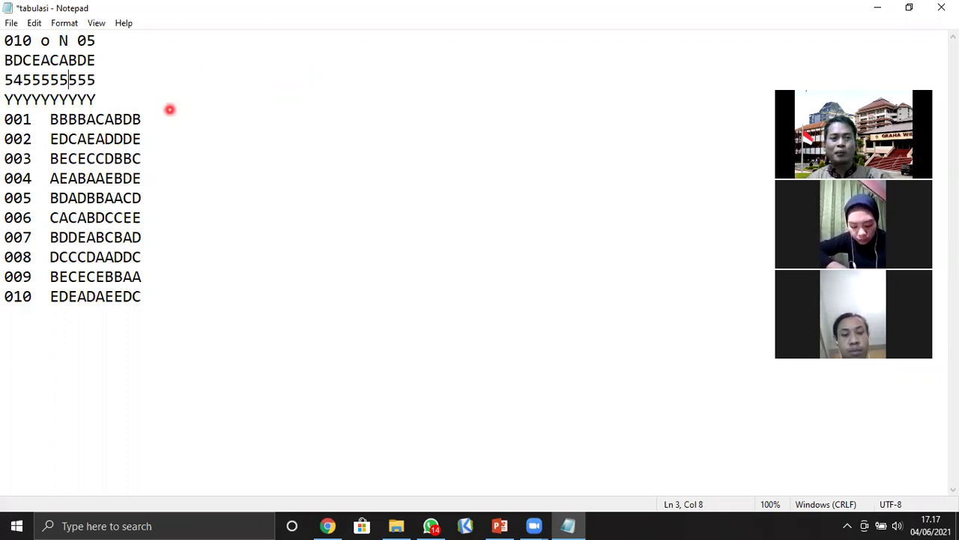
key(BackSpace)
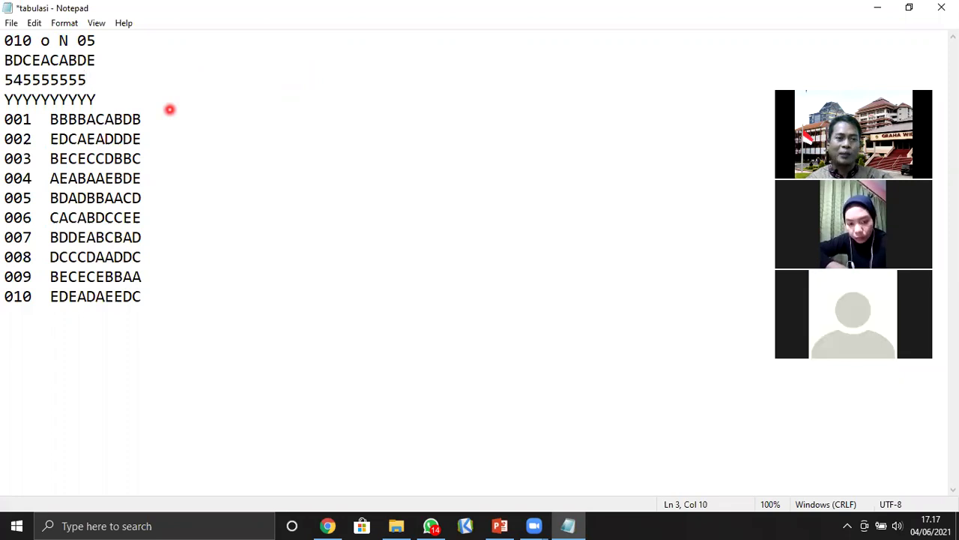
text(3)
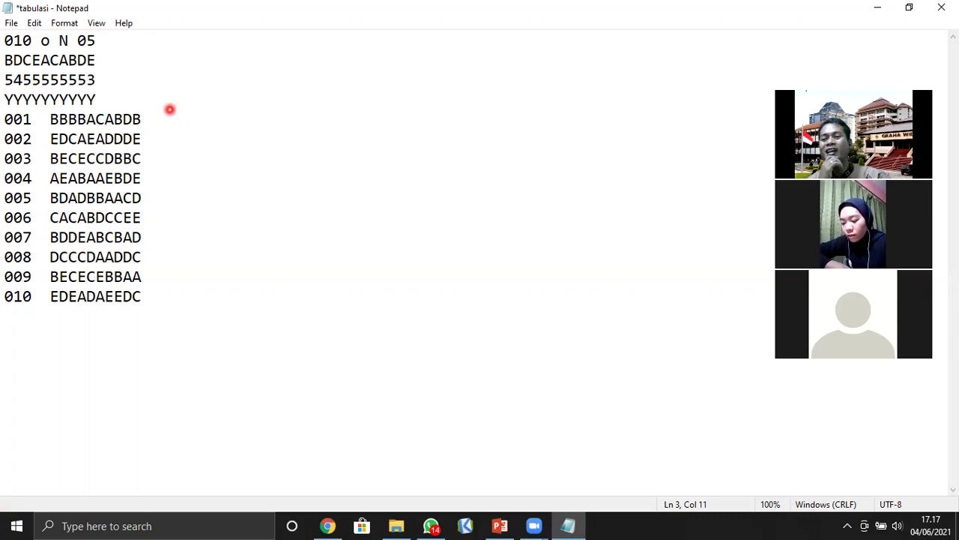
Set the second and last digits of the third line back to 5, then highlight the whole row.
click(4, 81)
click(113, 60)
double_click(101, 72)
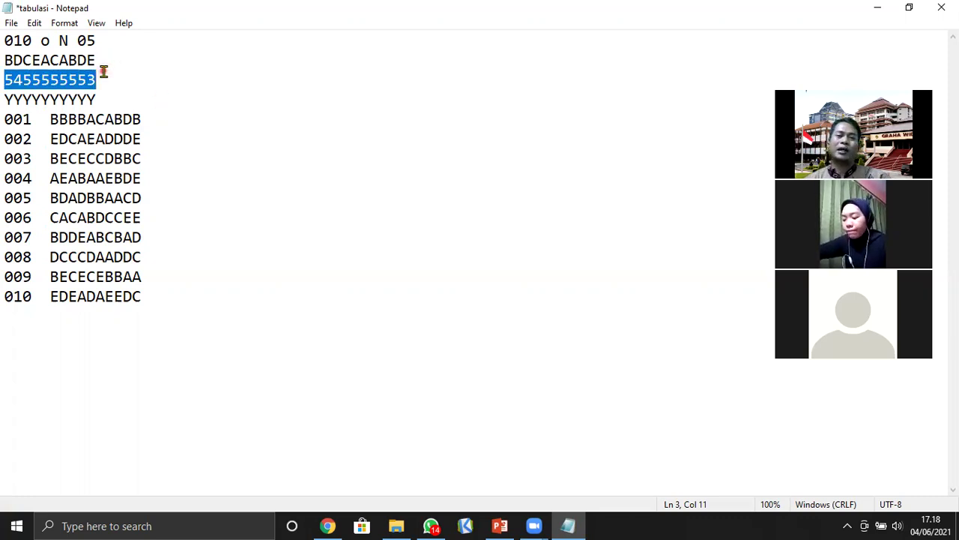
click(23, 85)
key(BackSpace)
text(5)
click(107, 78)
key(BackSpace)
text(555)
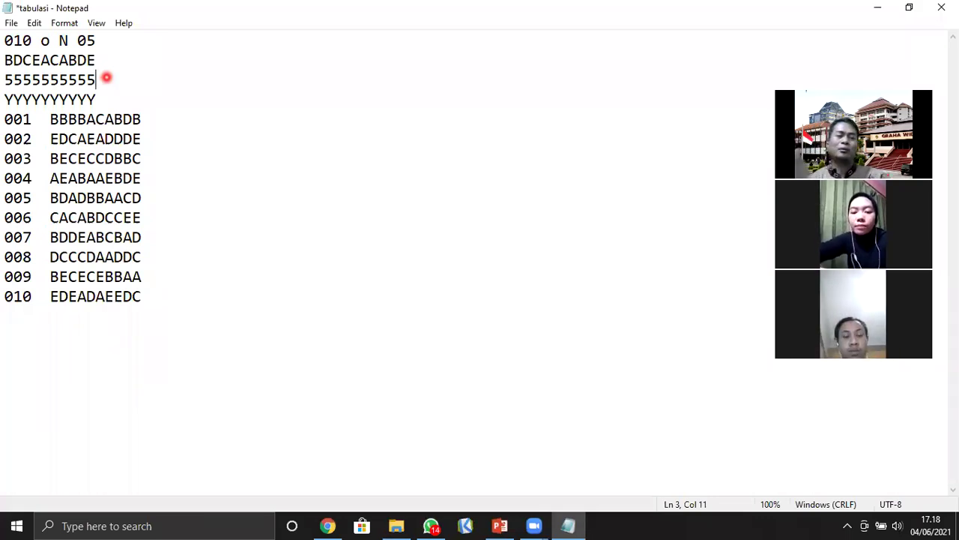
drag(9, 80, 95, 75)
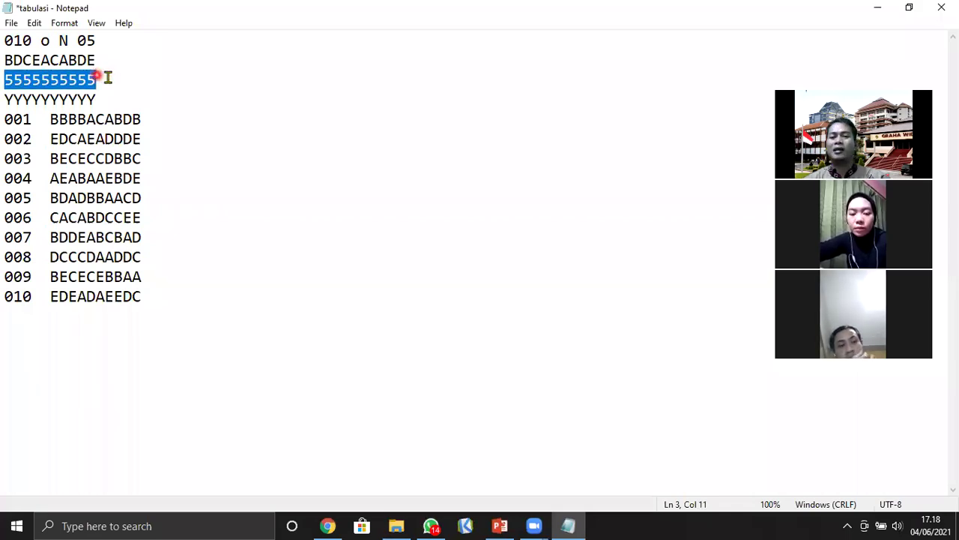
Lengthen the row of Y codes on the fourth line to 31 characters.
click(52, 101)
drag(4, 99, 10, 99)
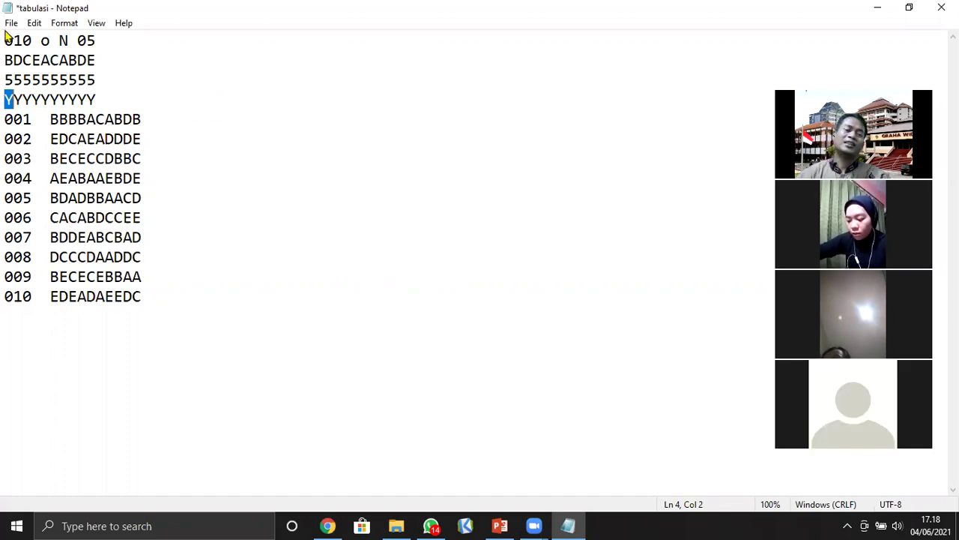
click(105, 99)
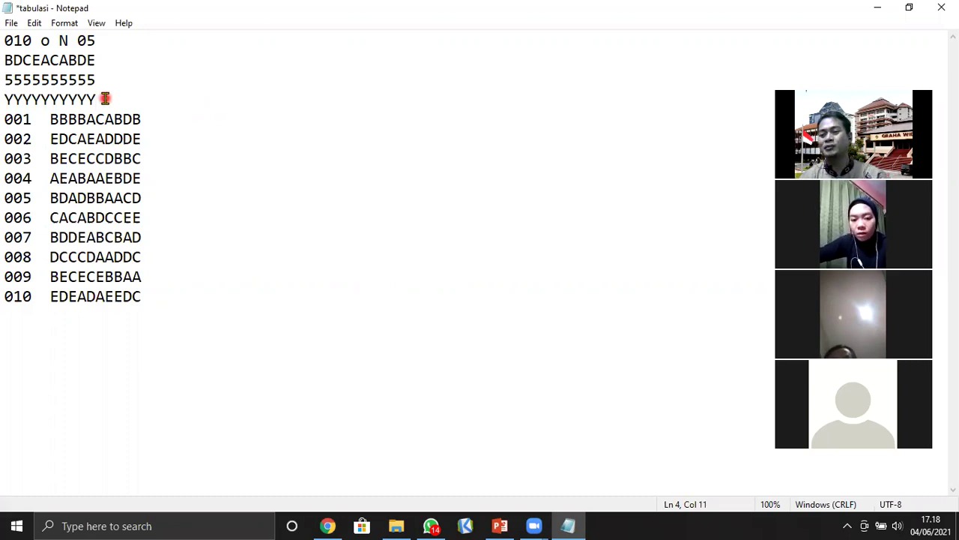
text(YYYYYYYYYYYYYYYYYYYYYYYYYYYYYYY)
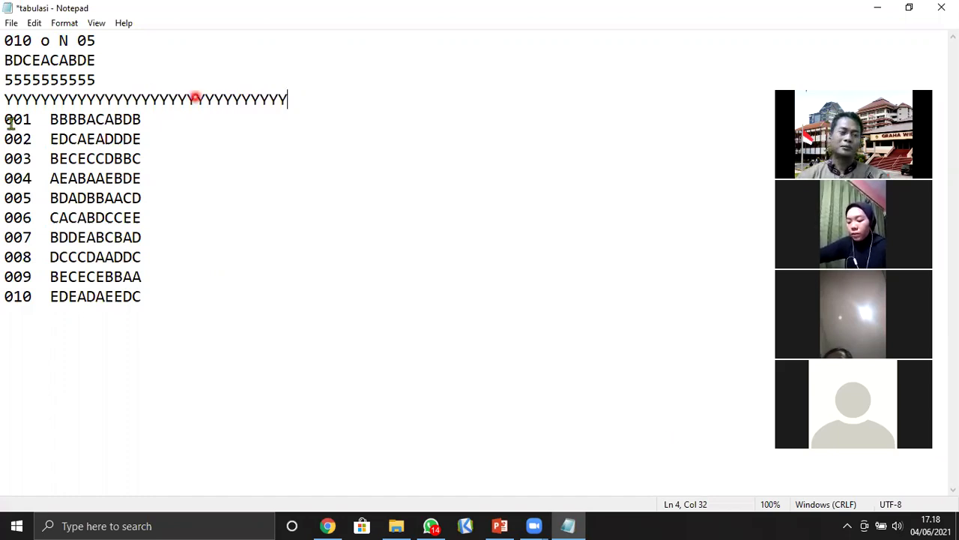
Delete every Y beyond the tenth from the fourth line.
click(6, 99)
key(Right)
key(Right)
key(Right)
key(Right)
key(Right)
key(Right)
key(Right)
key(Right)
key(Right)
key(Right)
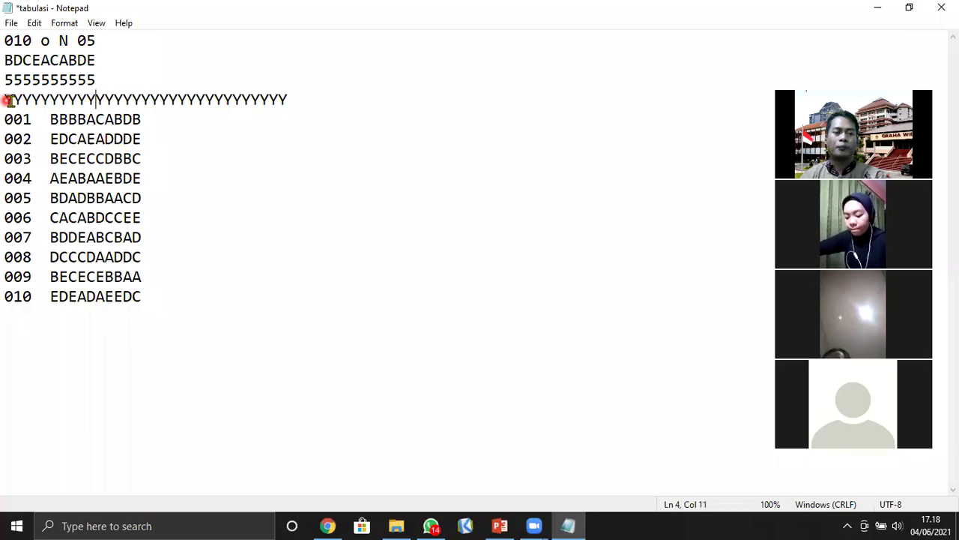
key(shift+Right)
key(shift+Right)
key(shift+Right)
key(shift+Right)
key(shift+Right)
key(shift+Right)
key(shift+Right)
key(shift+Right)
key(shift+Right)
key(shift+Right)
key(shift+Right)
key(shift+Right)
key(shift+Right)
key(shift+Right)
key(shift+Right)
key(shift+Right)
key(shift+Right)
key(shift+Right)
key(shift+Right)
key(shift+Right)
key(shift+Right)
key(Delete)
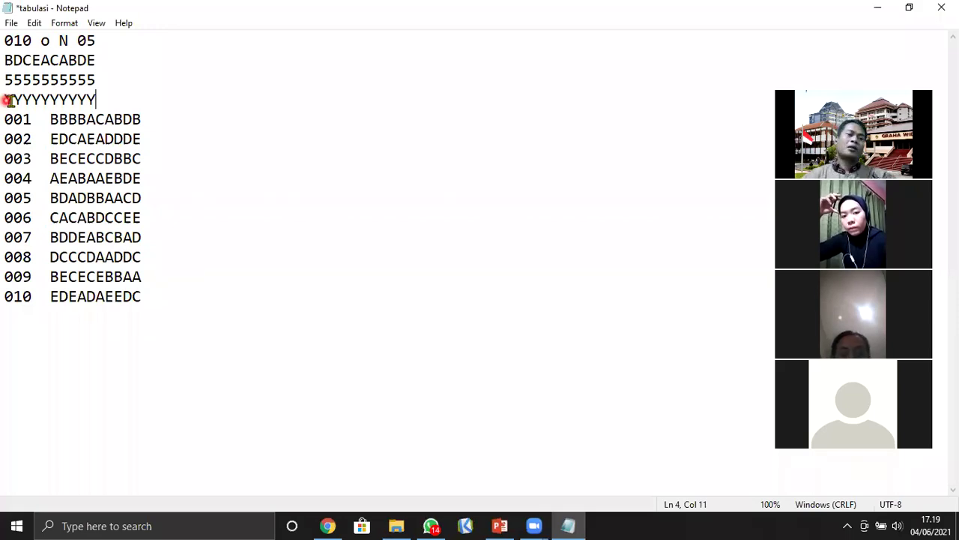
Move the cursor through the three digits of respondent number 001 on the fifth line to examine its width.
click(146, 182)
click(6, 124)
key(Right)
key(Right)
key(Right)
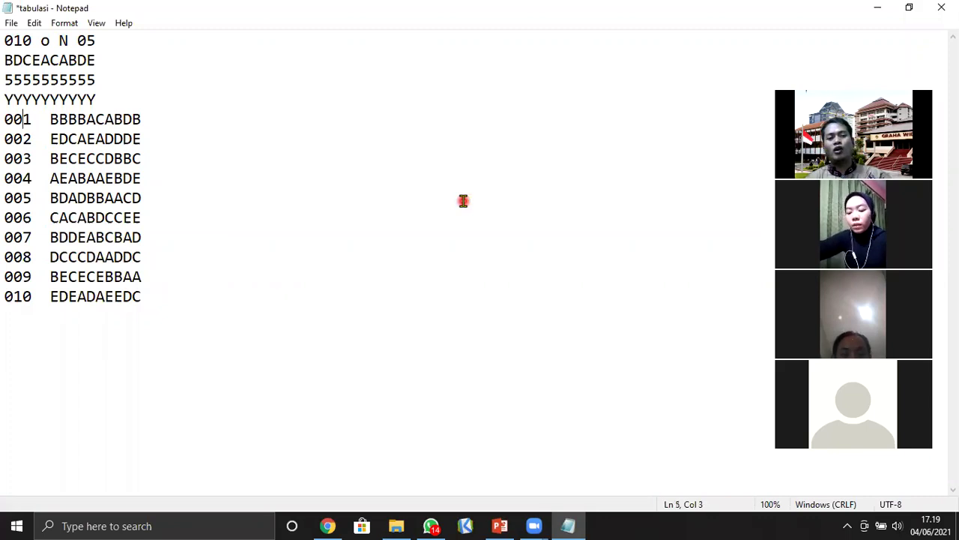
key(Home)
key(Right)
key(Right)
key(Right)
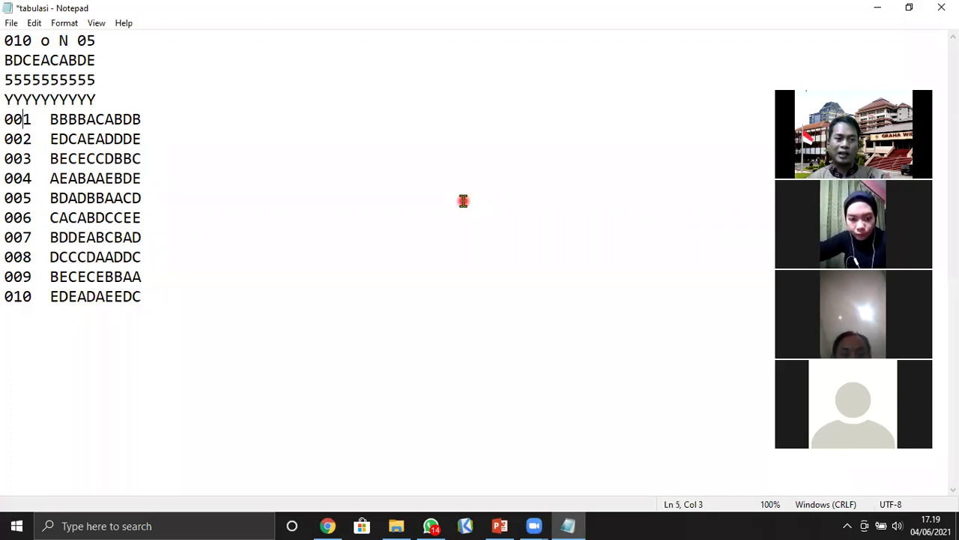
Add four respondent rows below row 010, numbered 011, 012, 013 and 025.
click(152, 303)
key(Return)
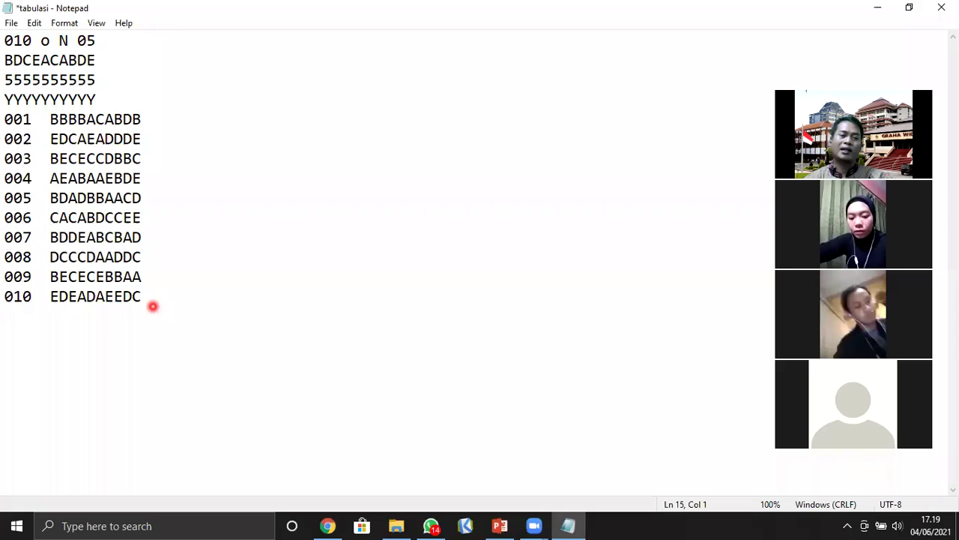
text(011)
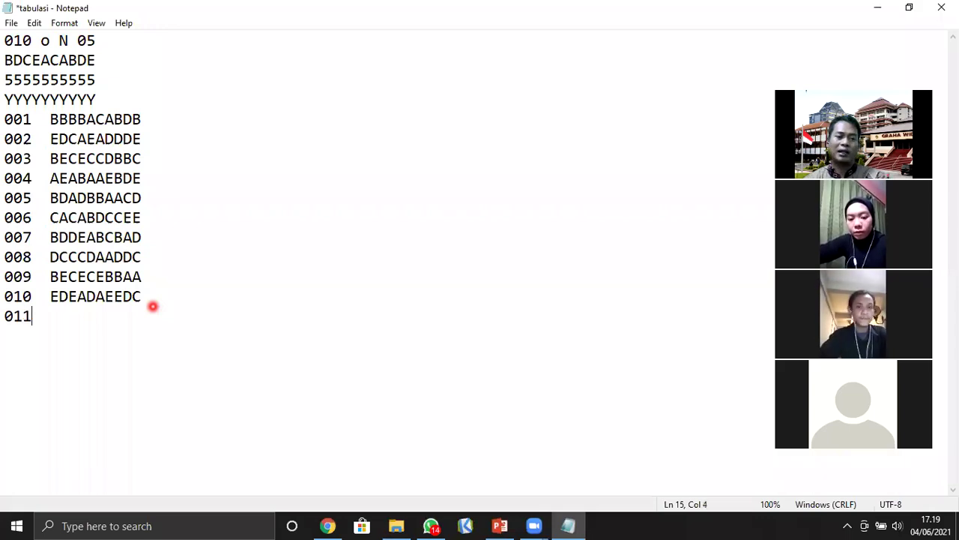
key(Return)
text(012)
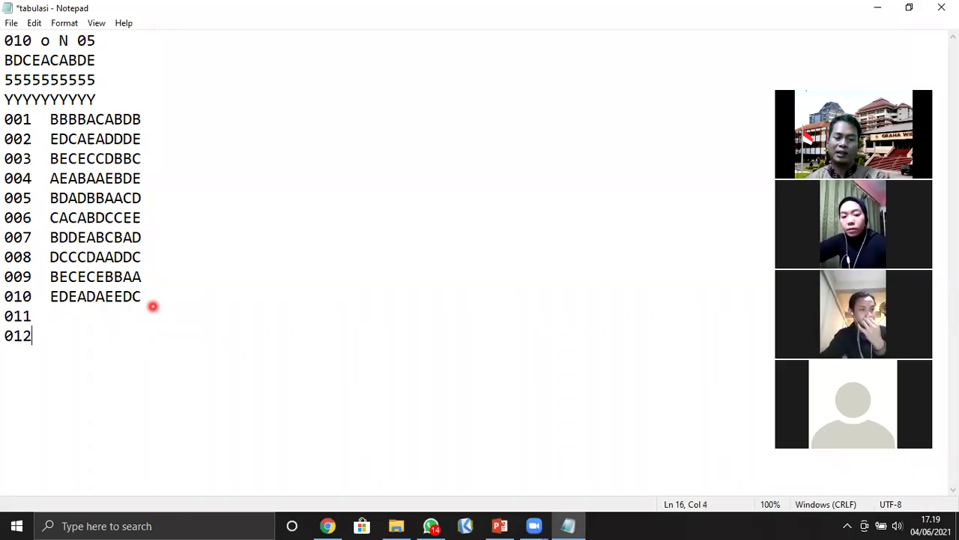
key(Return)
text(013)
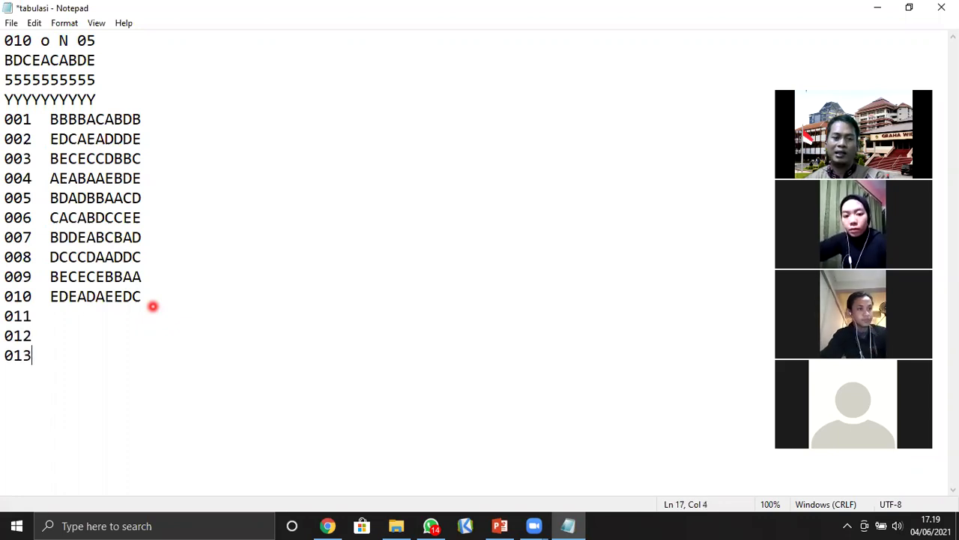
key(Return)
text(025)
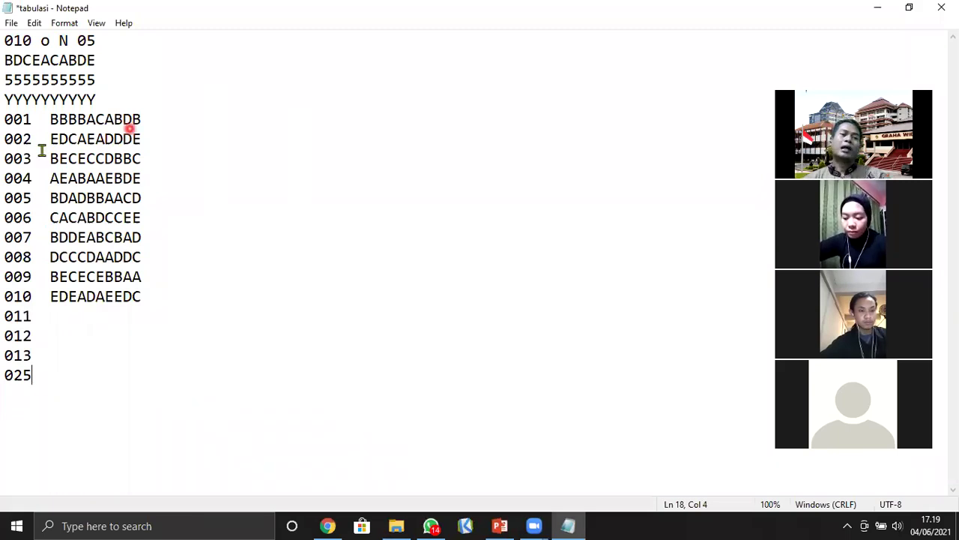
Highlight the answer string of respondent 001 to examine where it begins and ends.
drag(54, 120, 145, 113)
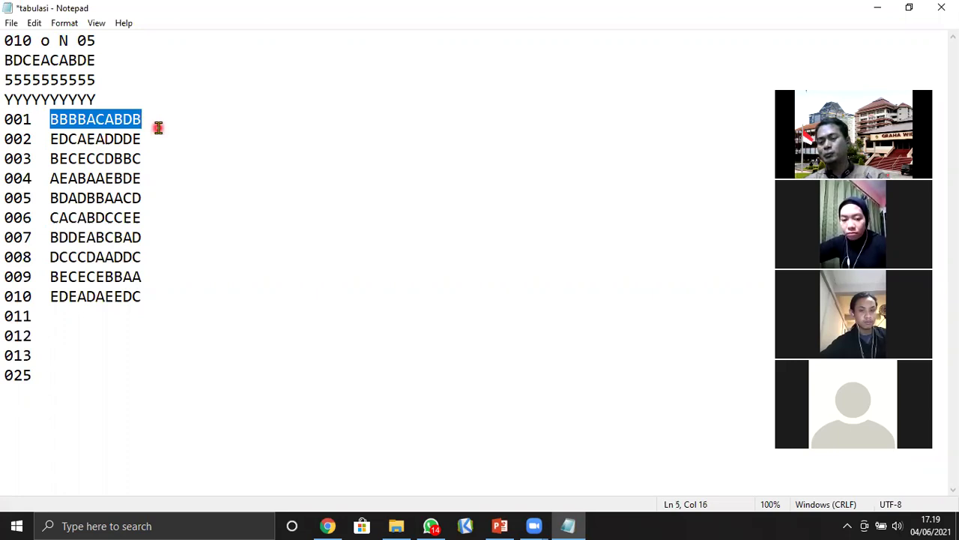
drag(4, 119, 145, 112)
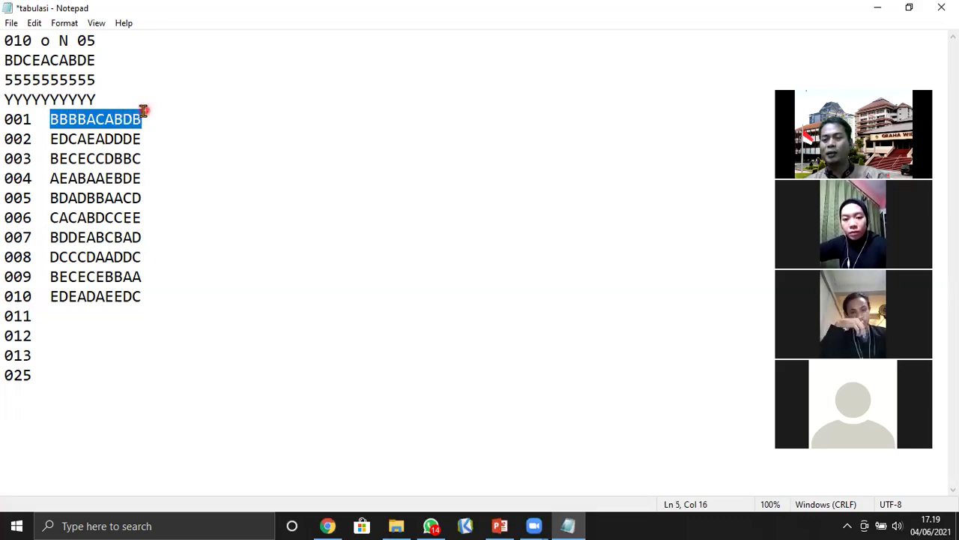
click(47, 118)
double_click(47, 118)
Move the cursor through respondent 001's answers one character at a time to the end of the row.
click(57, 120)
key(Right)
key(Right)
key(Right)
key(Right)
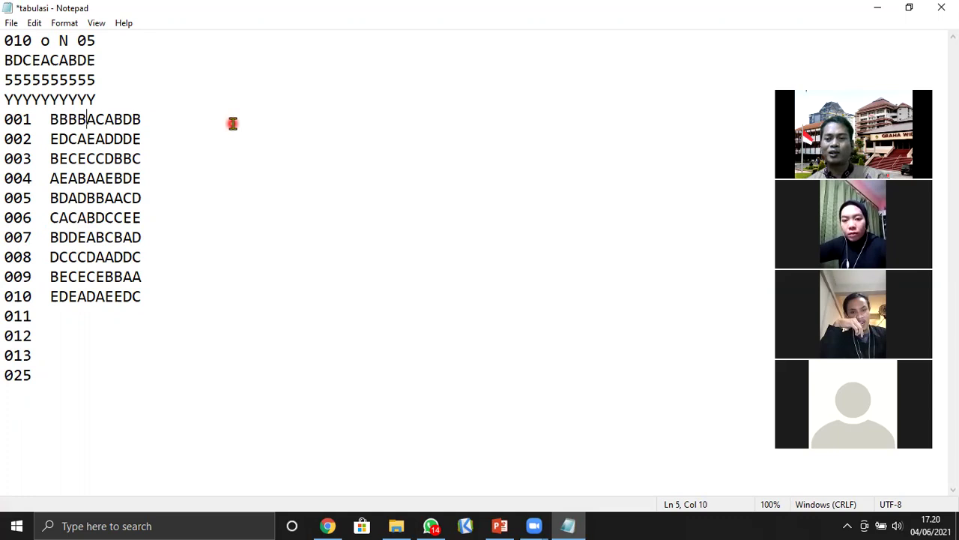
key(Right)
key(Right)
key(Right)
key(Right)
key(Right)
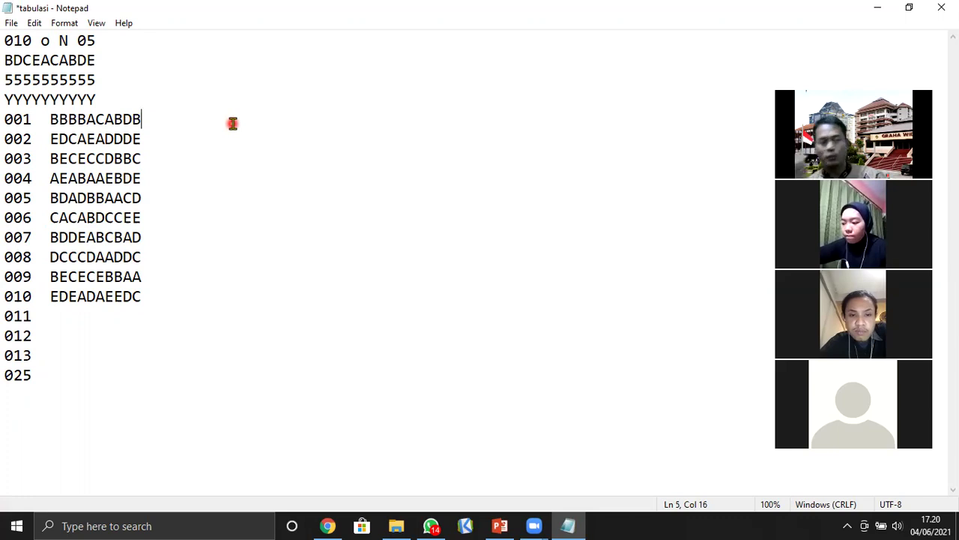
Highlight the answer strings of respondents 002 and 003 in turn, then clear the selection.
drag(5, 139, 147, 131)
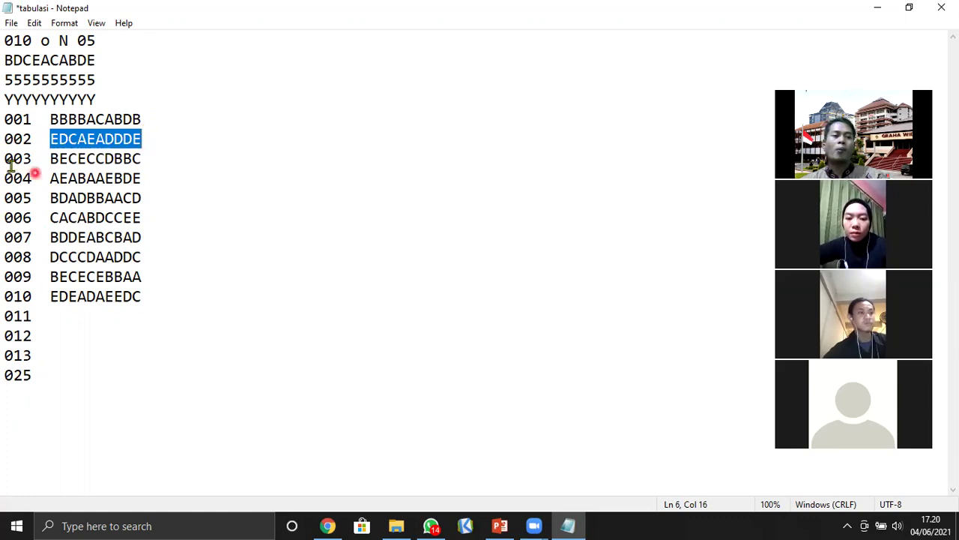
drag(4, 158, 142, 154)
click(222, 215)
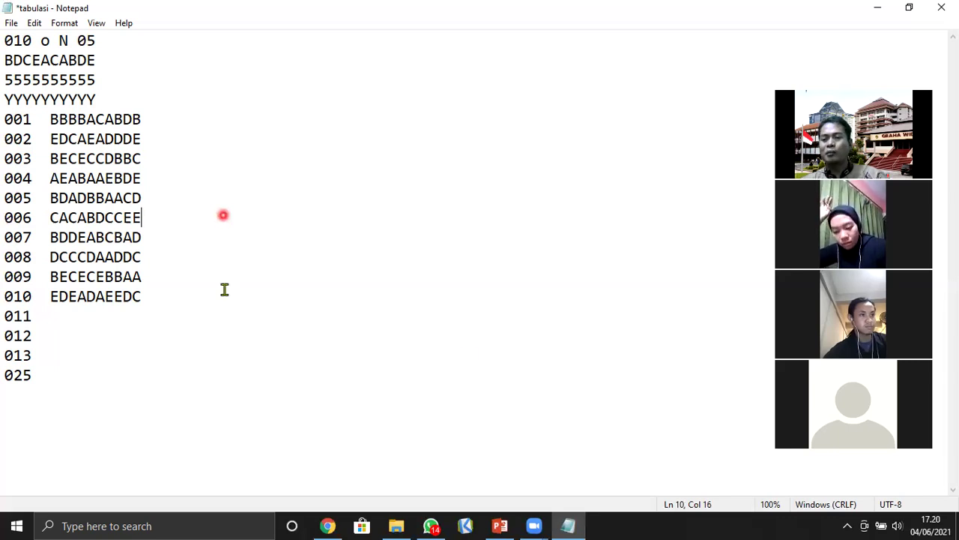
Replace respondent 001's ninth answer and respondent 002's seventh answer with a blank space.
click(133, 123)
key(BackSpace)
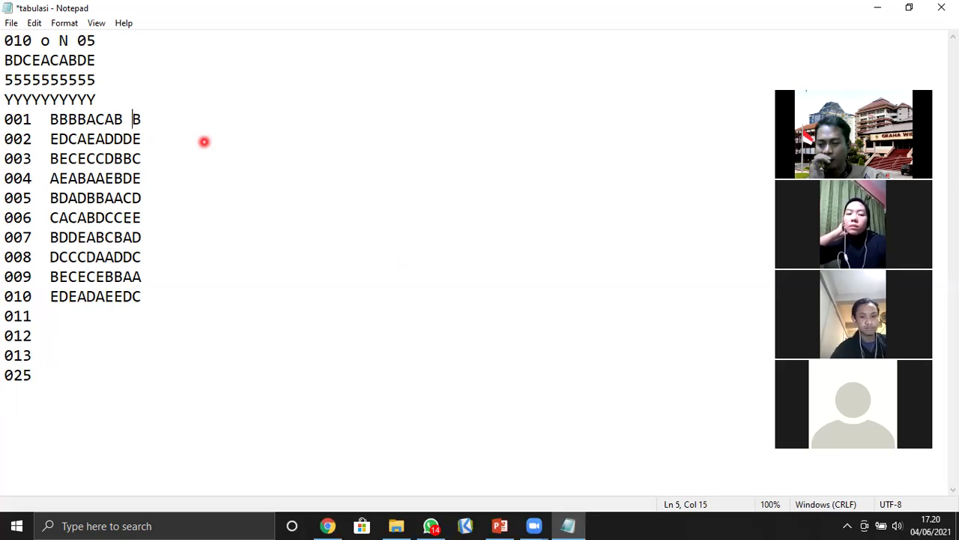
click(112, 139)
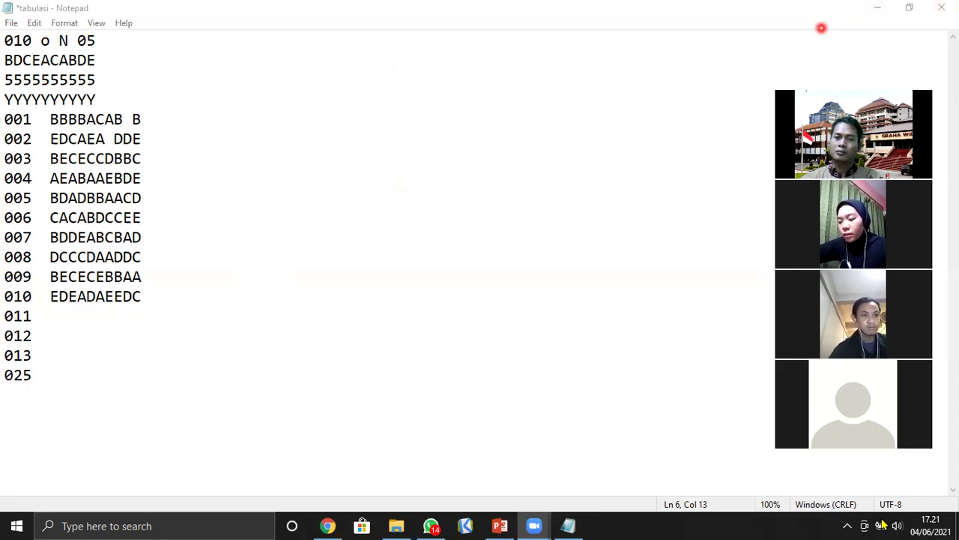
Stop sharing the screen in the video meeting.
click(860, 30)
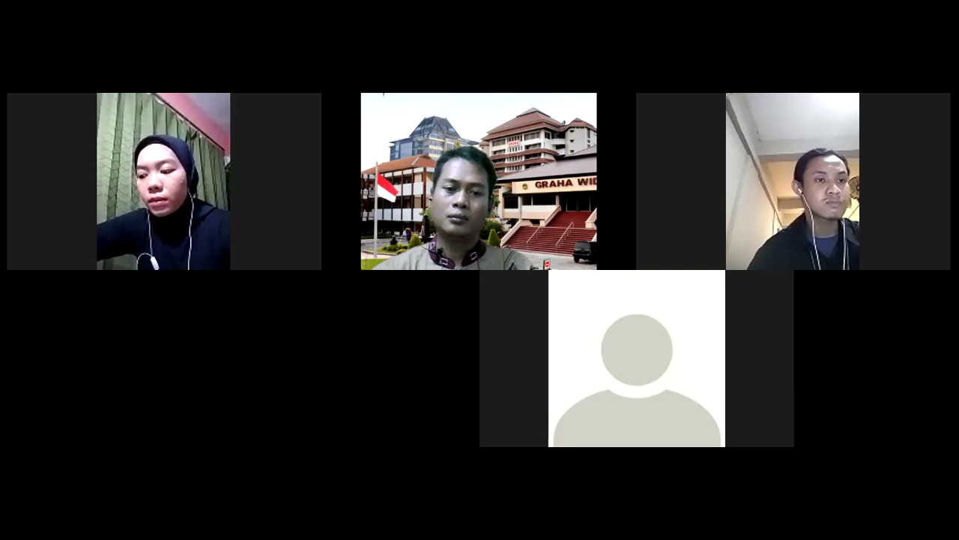